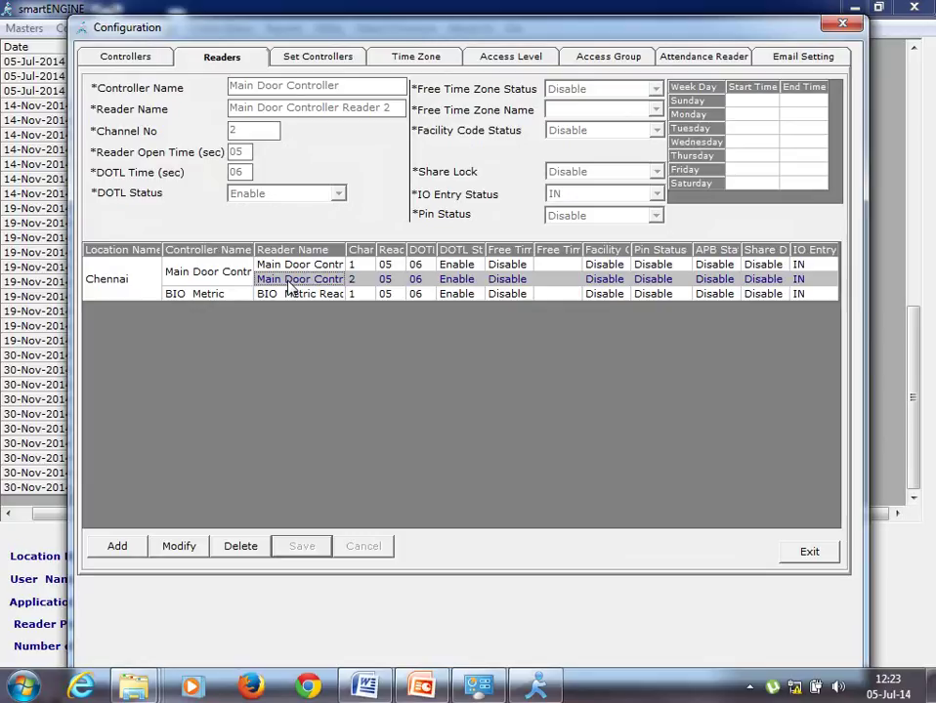
- Rename the Main Door Controller's Reader 2 to 'Serevr Door' and save it
click(179, 549)
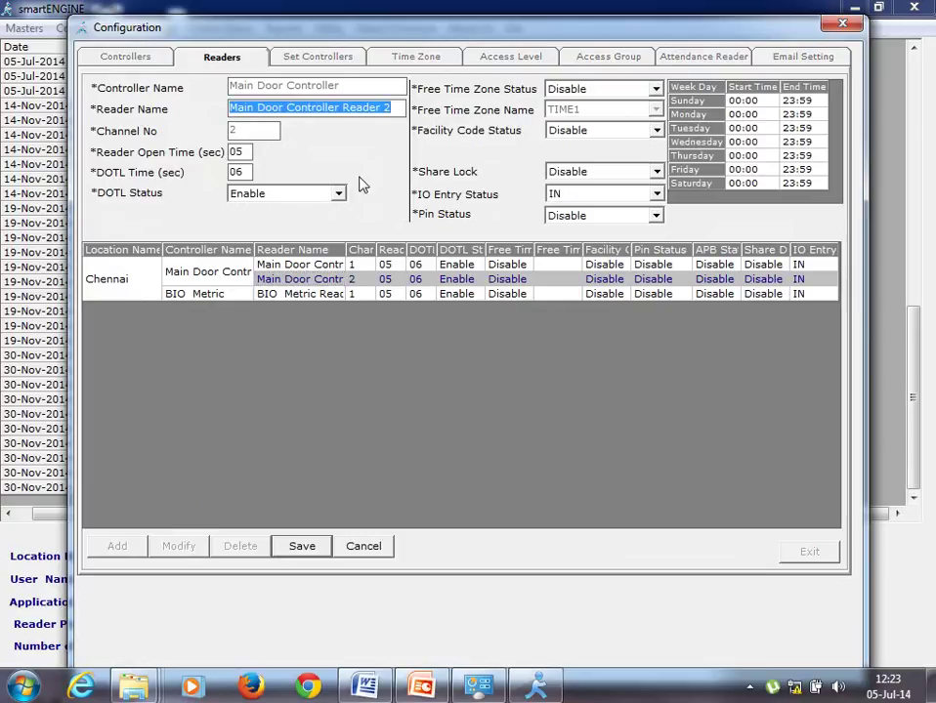
text(S)
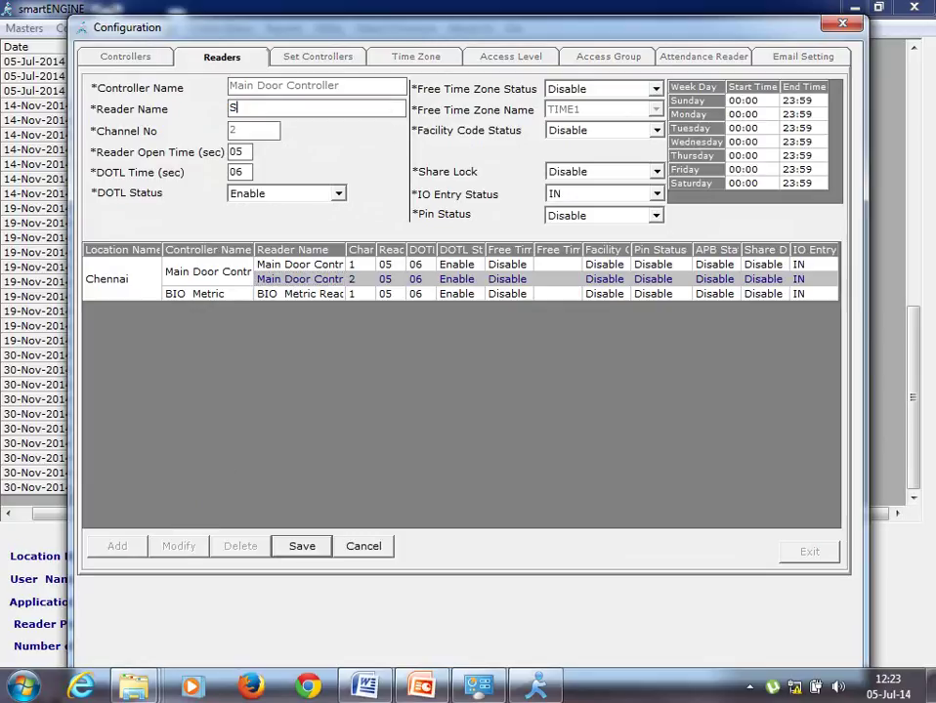
text(erevr Door)
click(301, 546)
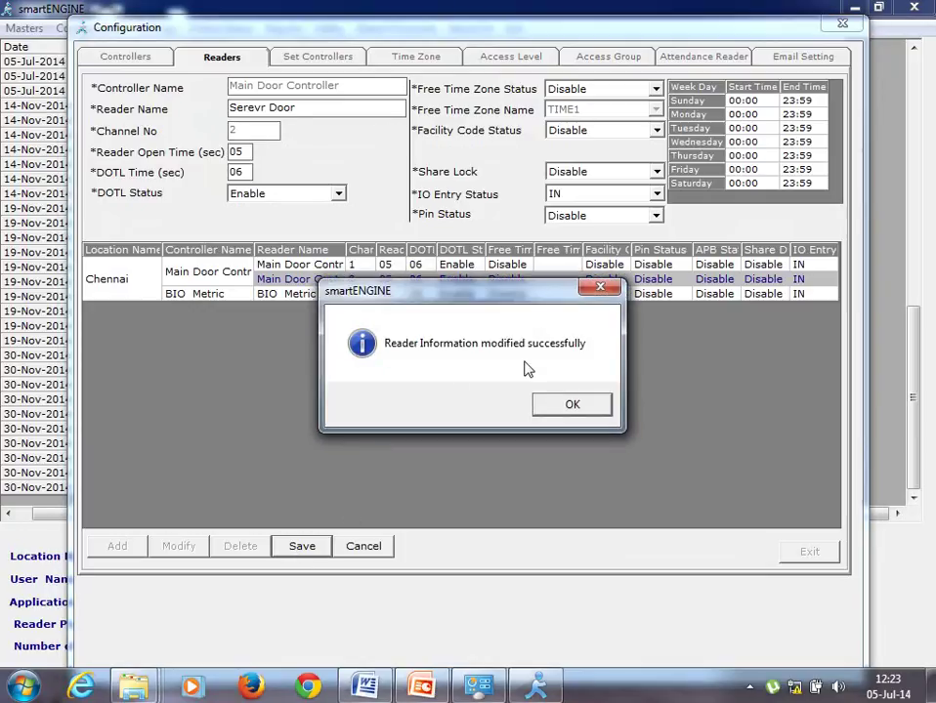
click(572, 405)
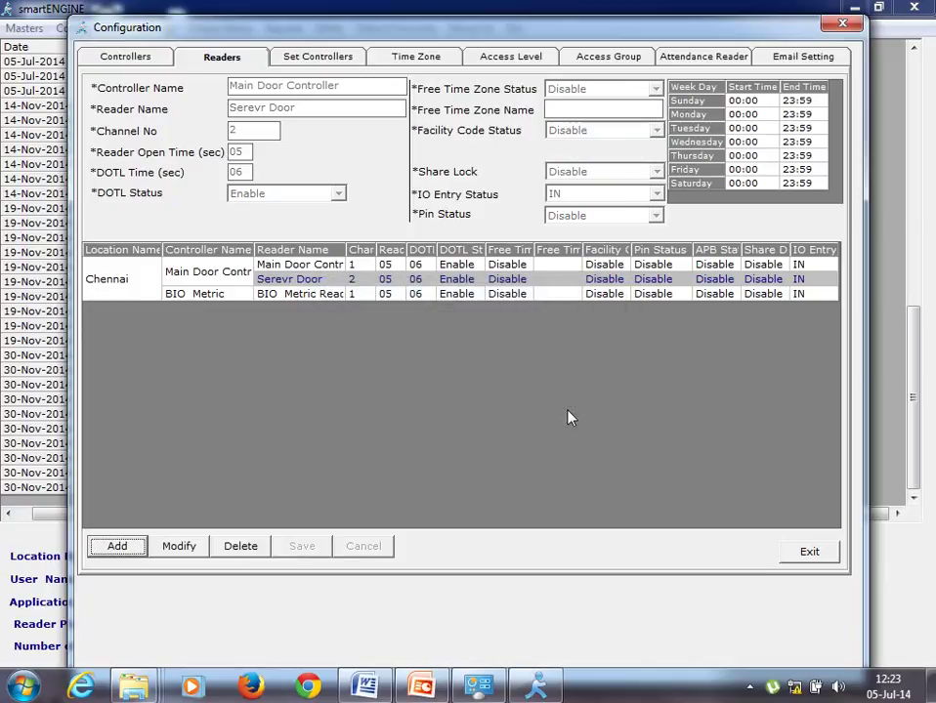
- Rename the BIO Metric controller's reader to 'Store Room' and save, then go to Set Controllers
click(314, 295)
click(181, 547)
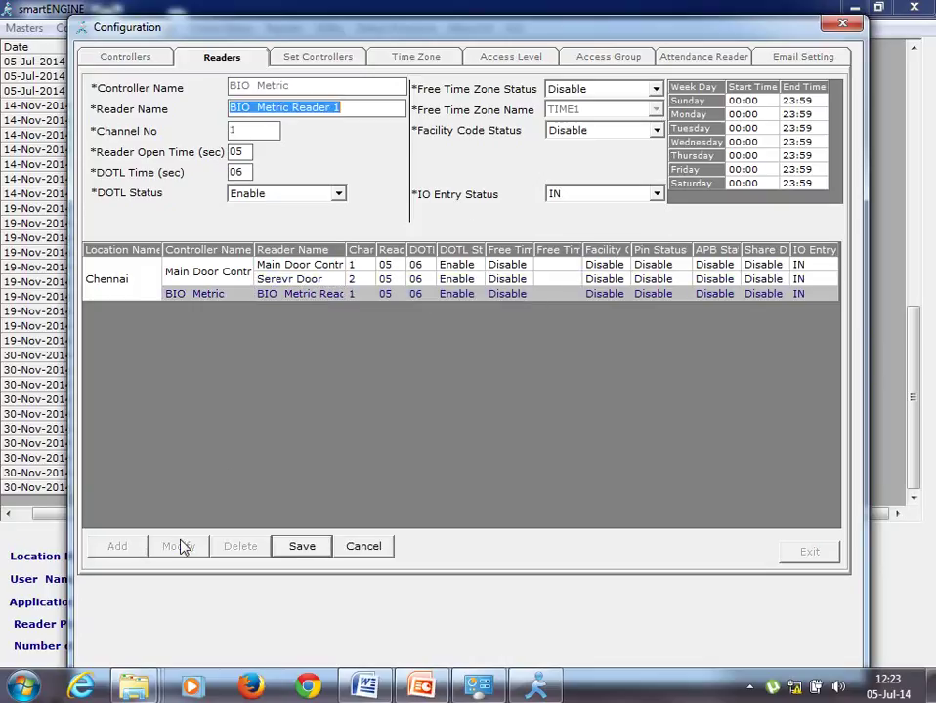
text(S)
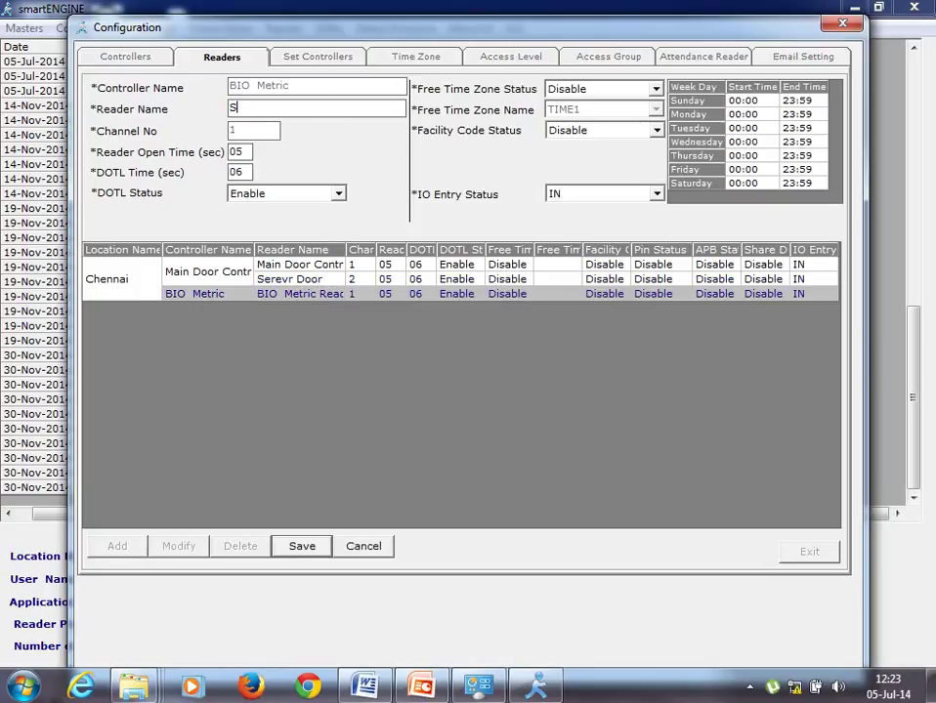
text(tore Room)
click(302, 547)
click(544, 414)
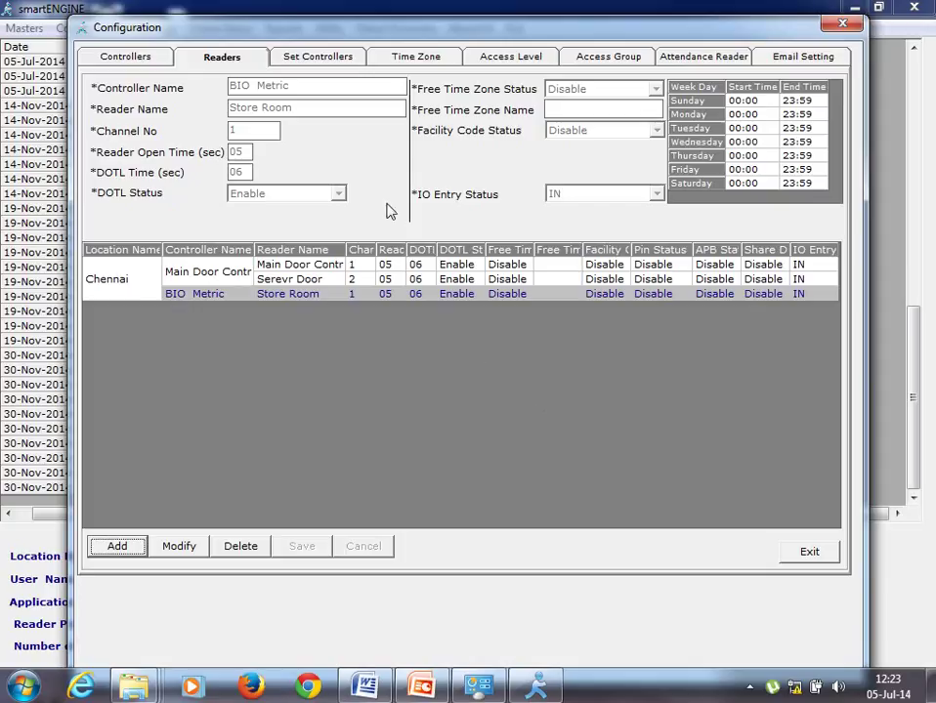
click(320, 61)
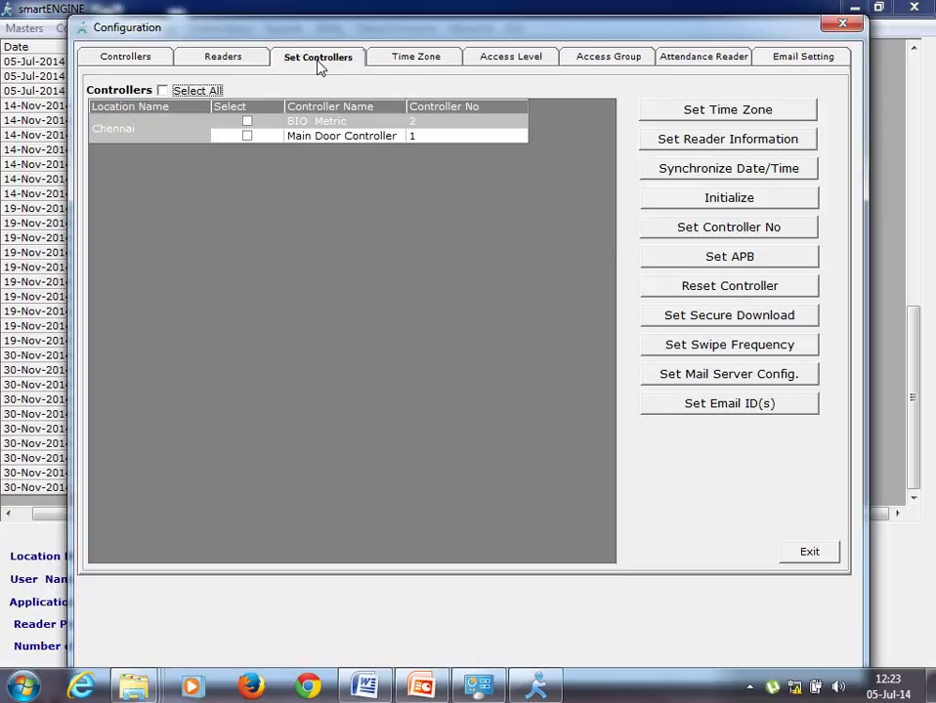
- Push reader information to both controllers, confirming with the password
click(163, 91)
click(674, 139)
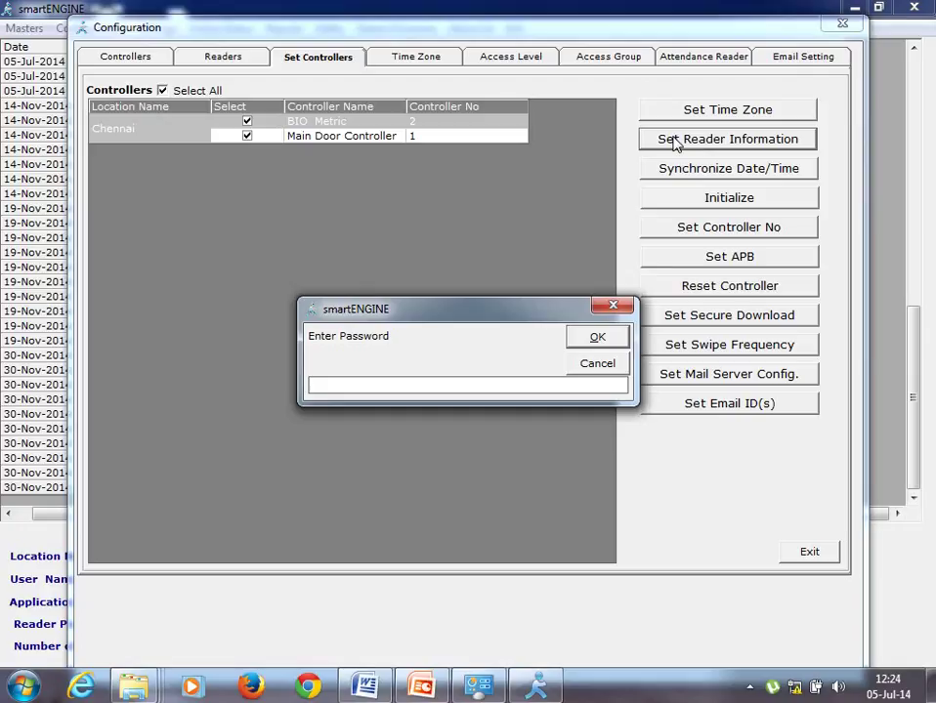
text(*****)
key(Return)
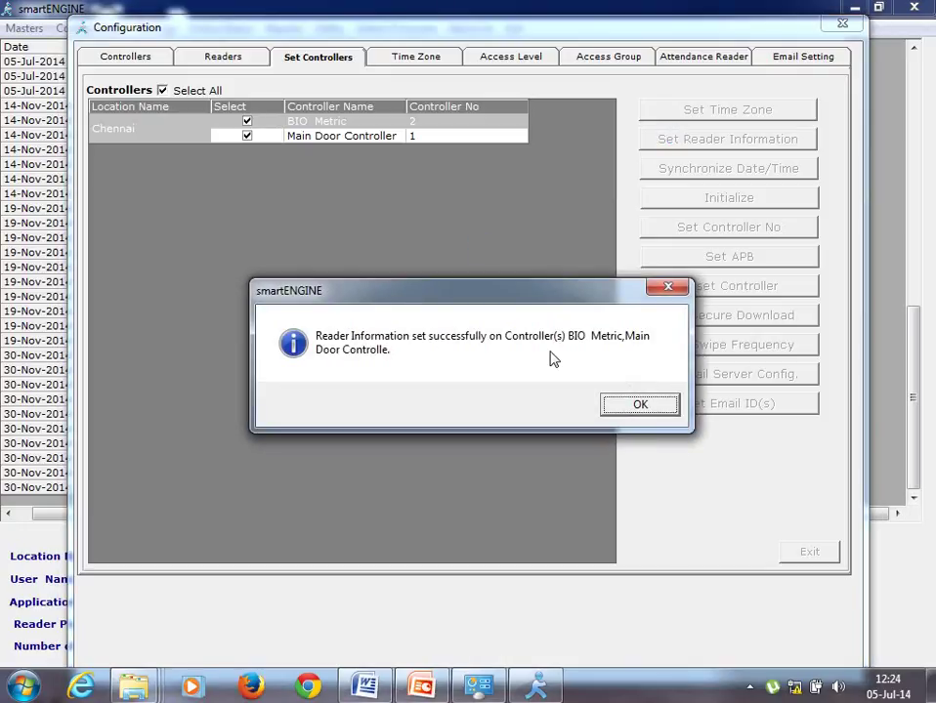
click(615, 407)
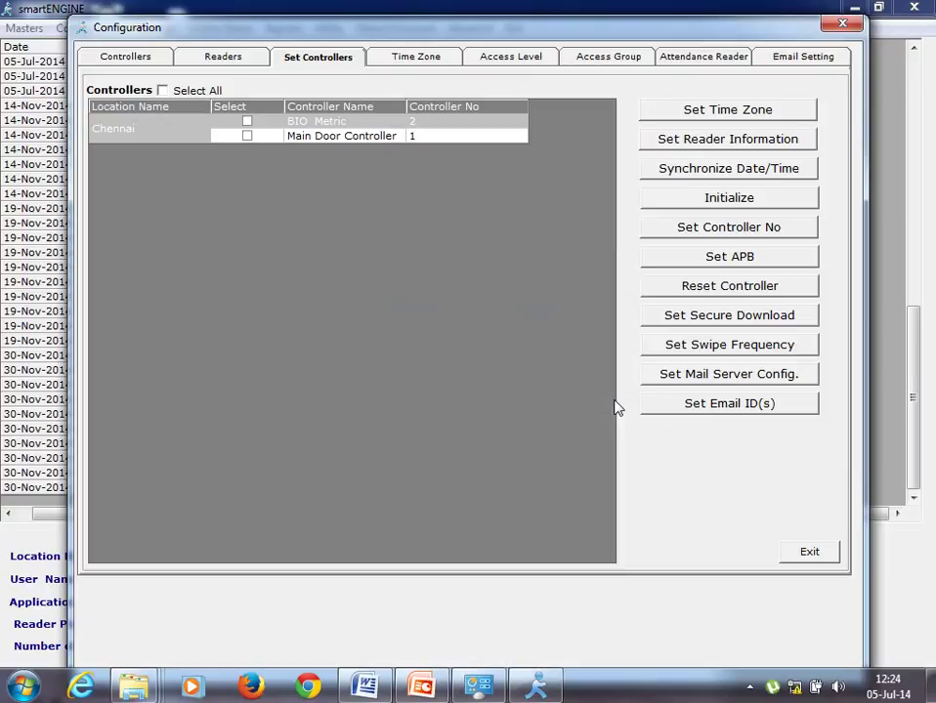
click(410, 57)
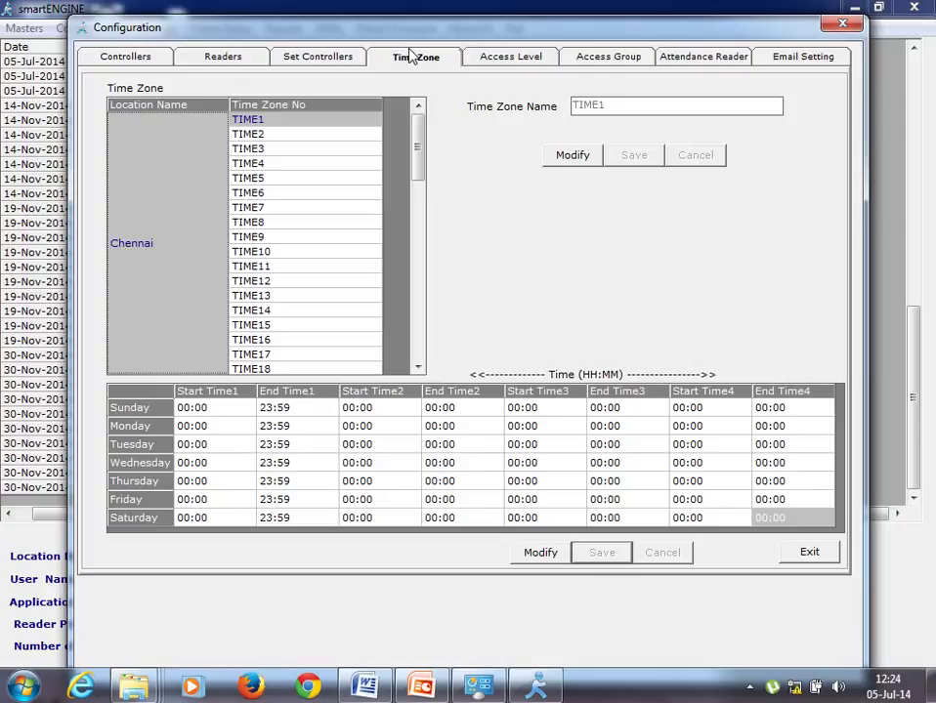
- Rename time zone TIME1 to 'Access' and save it
click(559, 157)
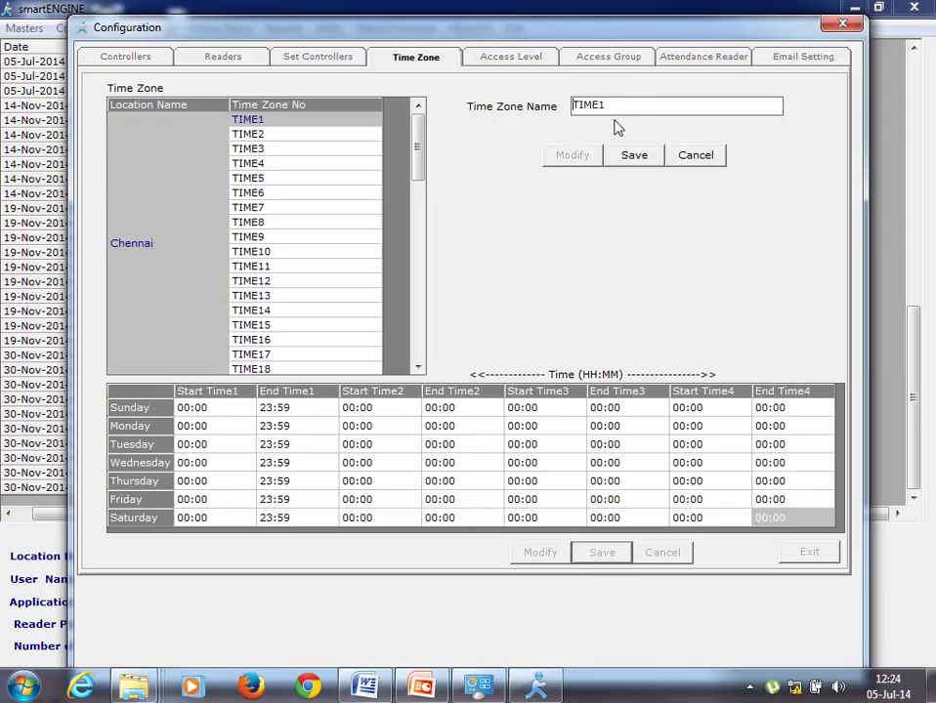
key(BackSpace)
key(BackSpace)
key(BackSpace)
key(BackSpace)
key(BackSpace)
text(Access)
click(628, 157)
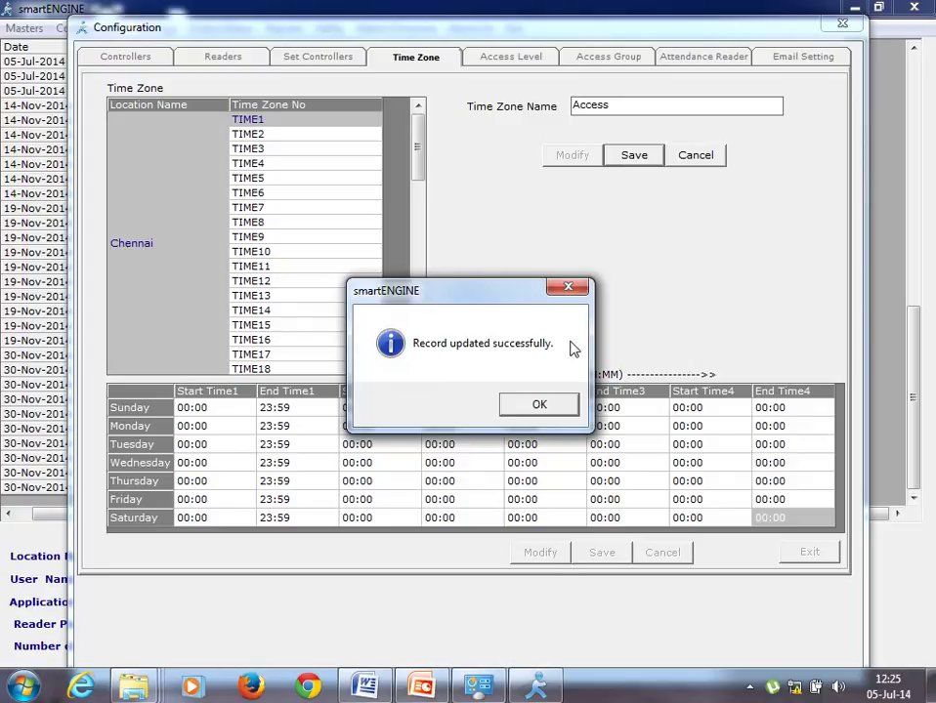
click(535, 406)
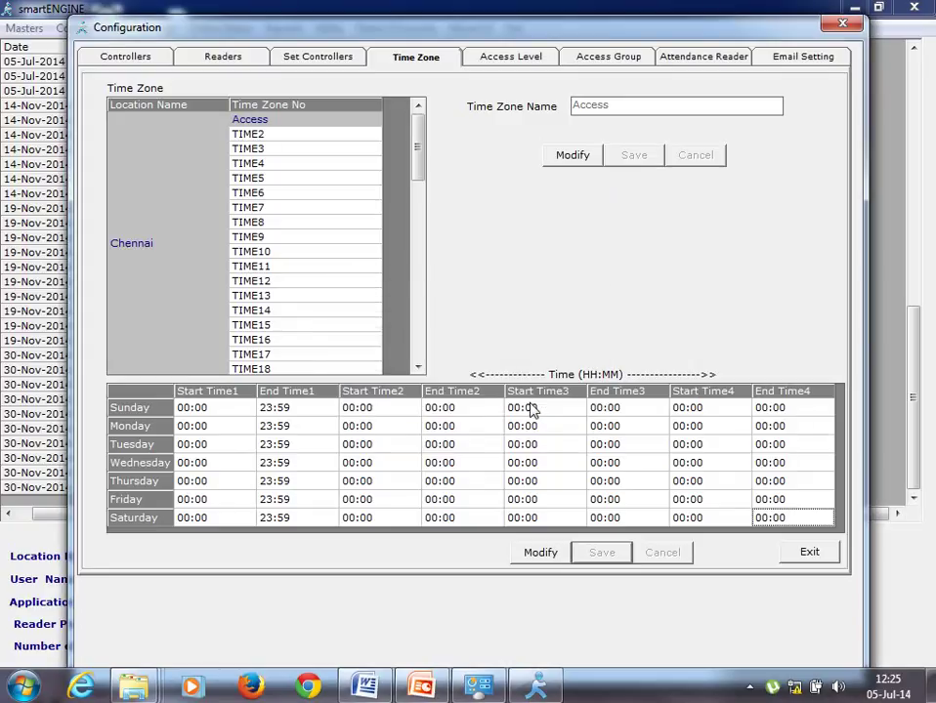
- Rename time zone TIME2 to 'Restrict' and save it
click(253, 138)
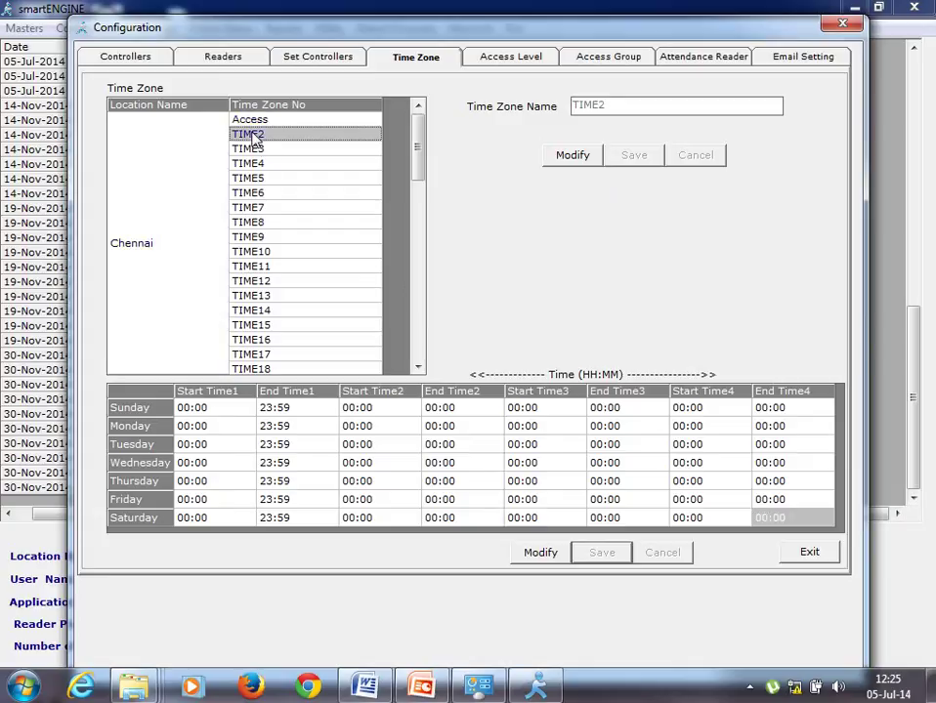
click(550, 163)
click(635, 101)
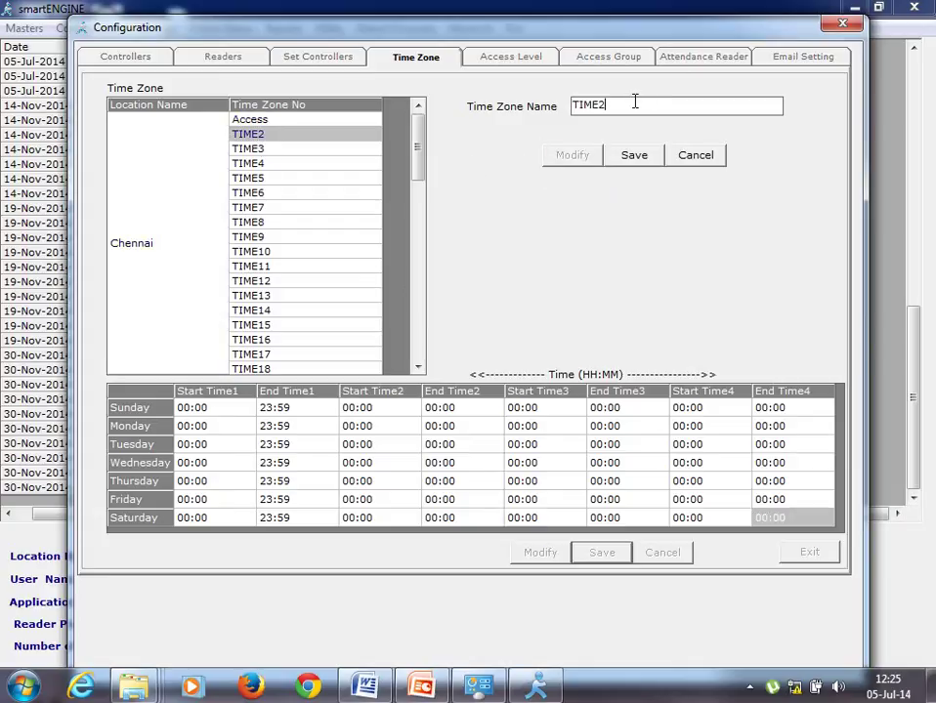
key(BackSpace)
key(BackSpace)
key(BackSpace)
key(BackSpace)
key(BackSpace)
text(Restrict)
click(630, 157)
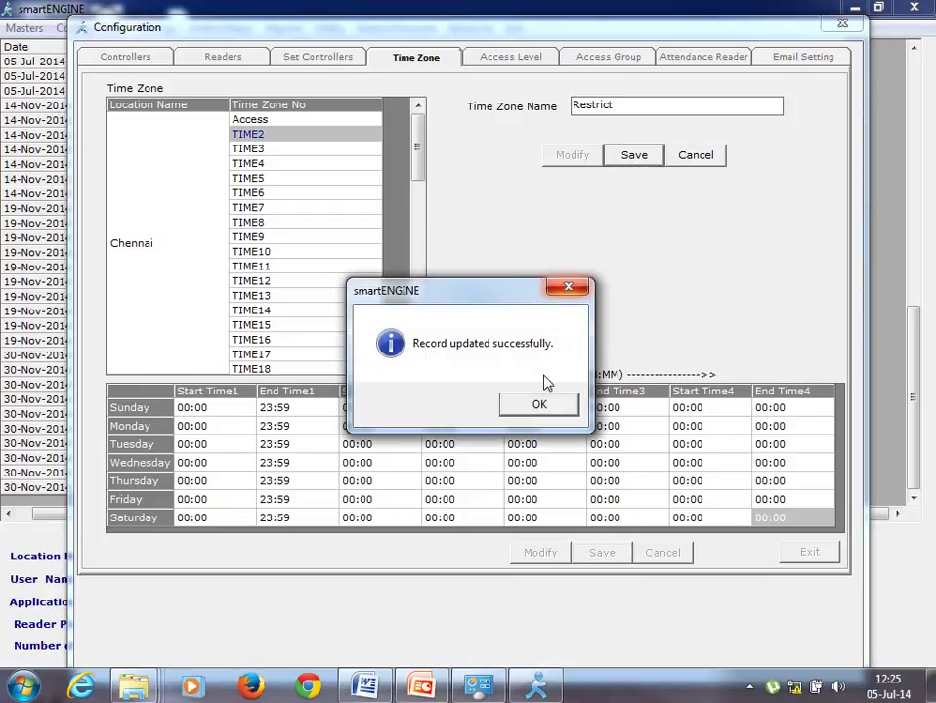
click(538, 406)
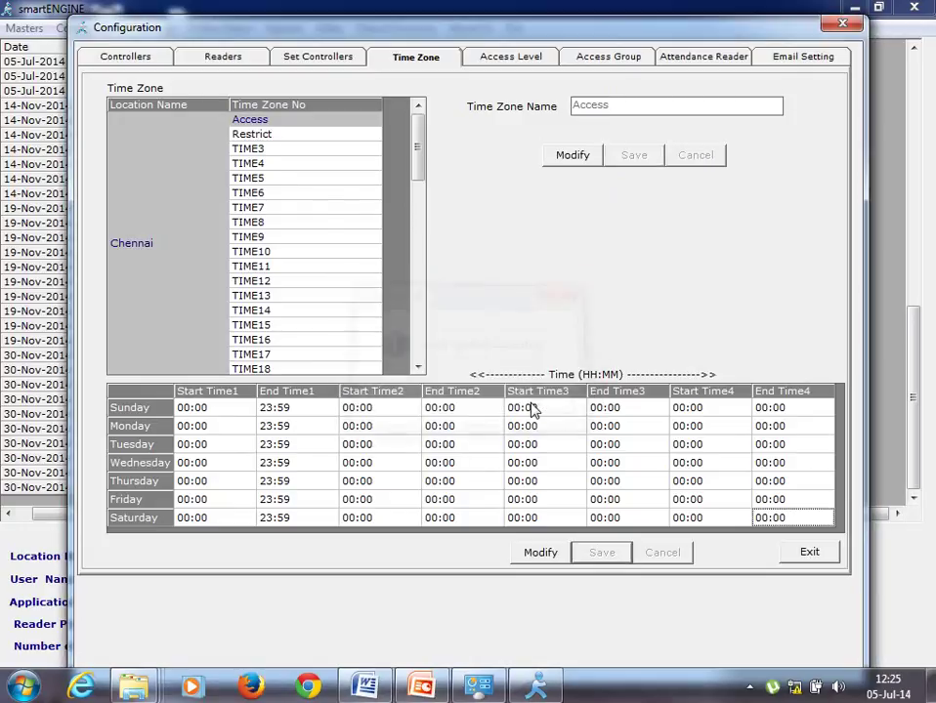
- Edit the Restrict time zone, setting Sunday through Tuesday first end times to 00:00
click(271, 136)
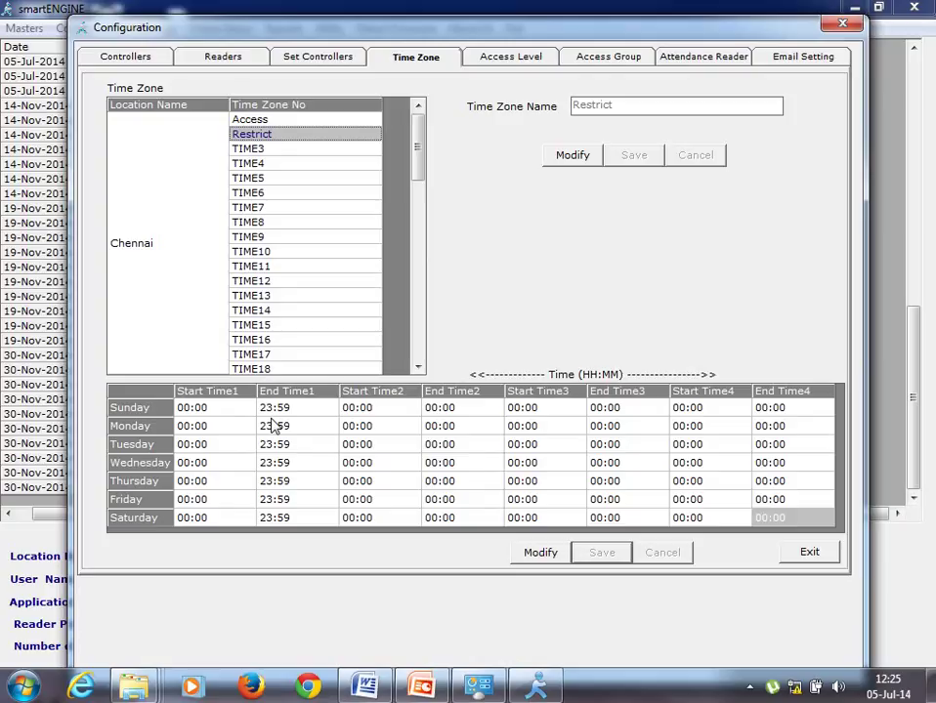
click(541, 552)
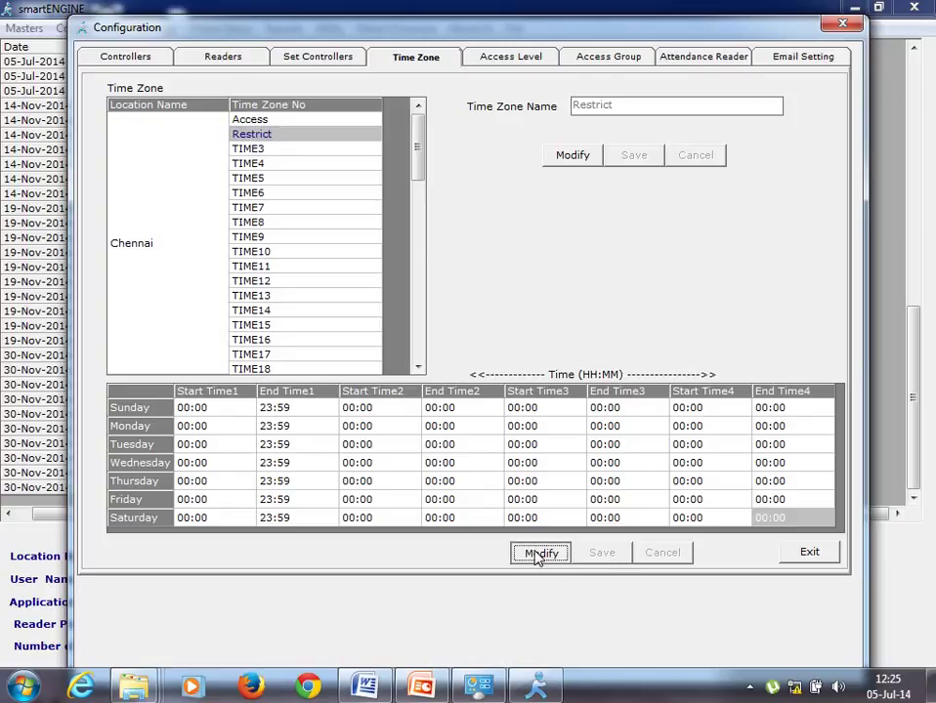
click(266, 409)
click(330, 406)
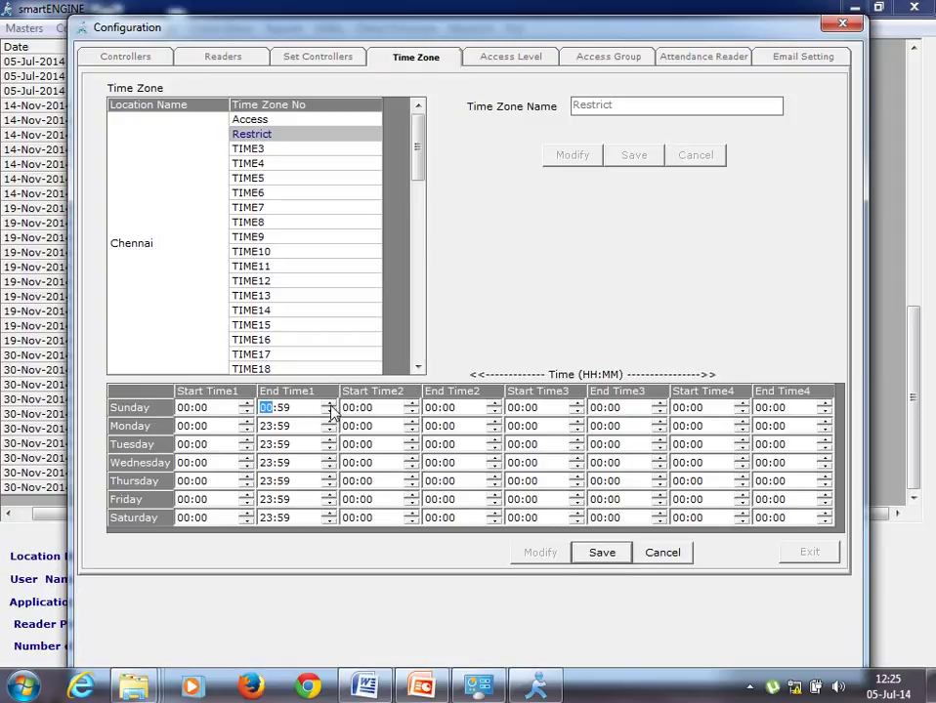
click(285, 417)
click(330, 404)
click(266, 430)
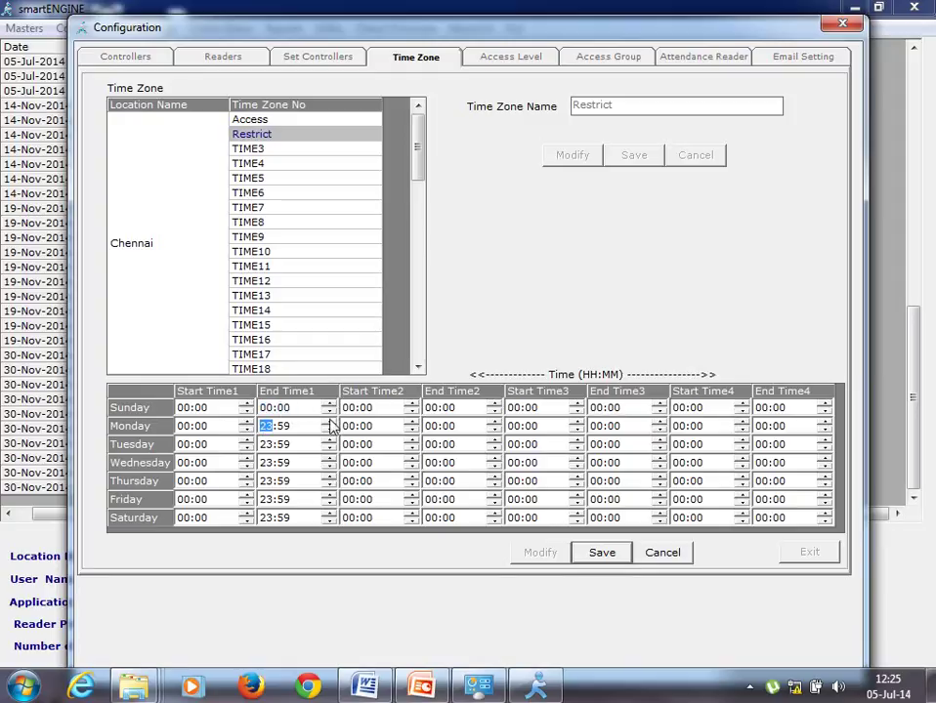
text(00)
click(284, 427)
text(00)
click(264, 444)
click(329, 440)
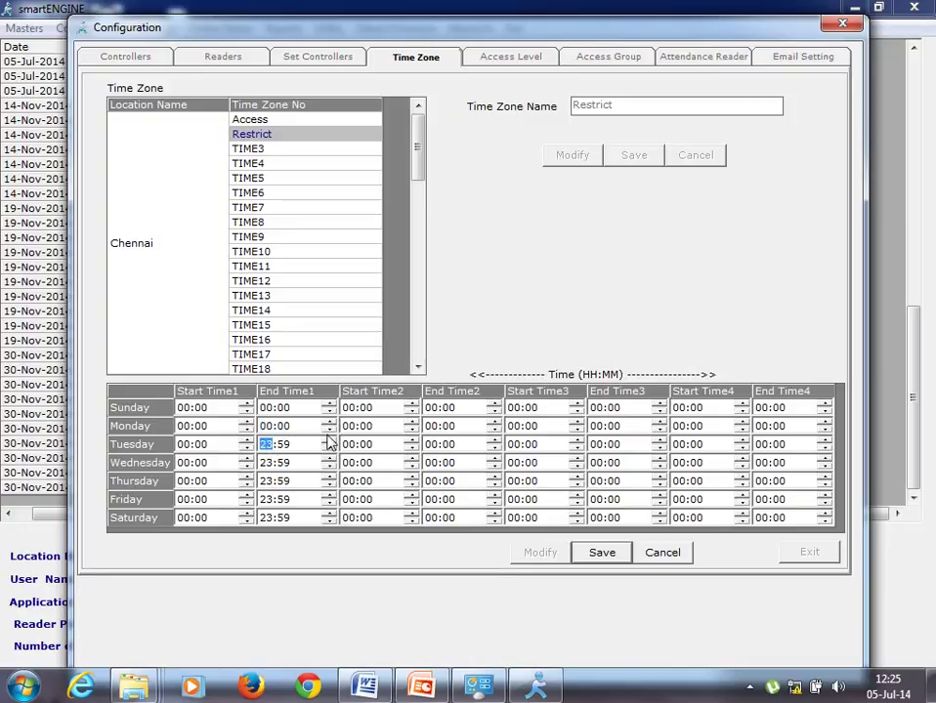
click(280, 444)
text(00:00)
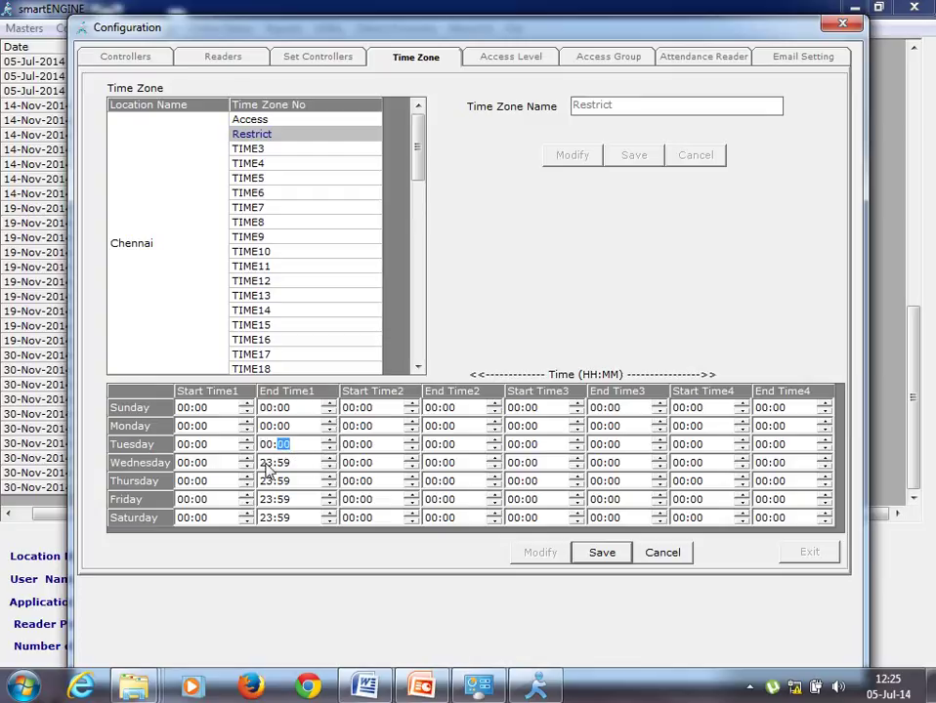
- Set Wednesday through Saturday first end times to 00:00 and save Restrict's time slots
click(265, 463)
click(331, 465)
click(282, 463)
text(00)
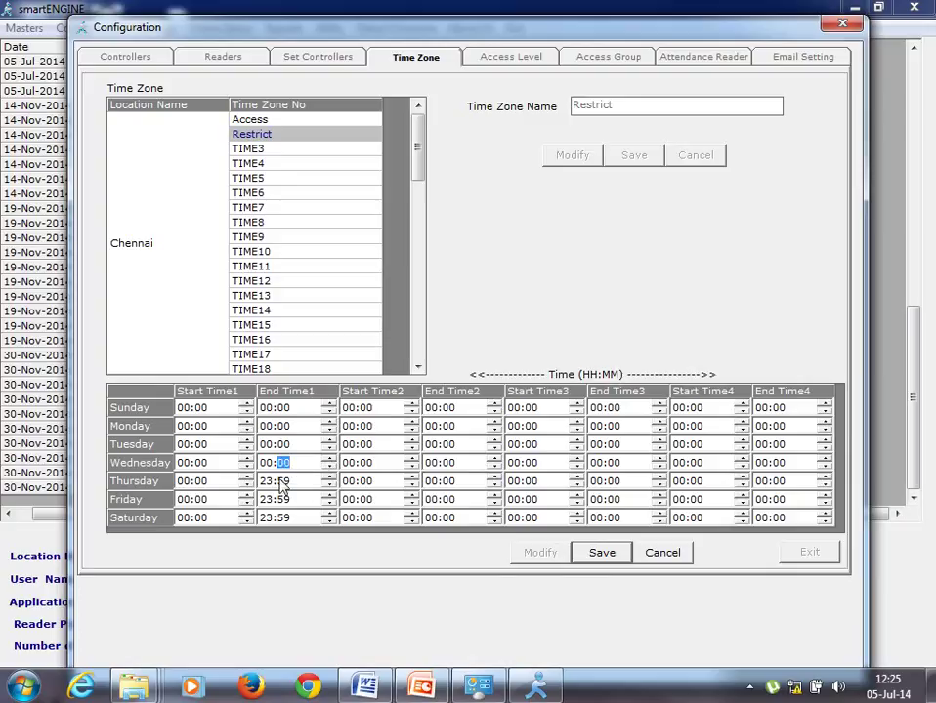
click(317, 482)
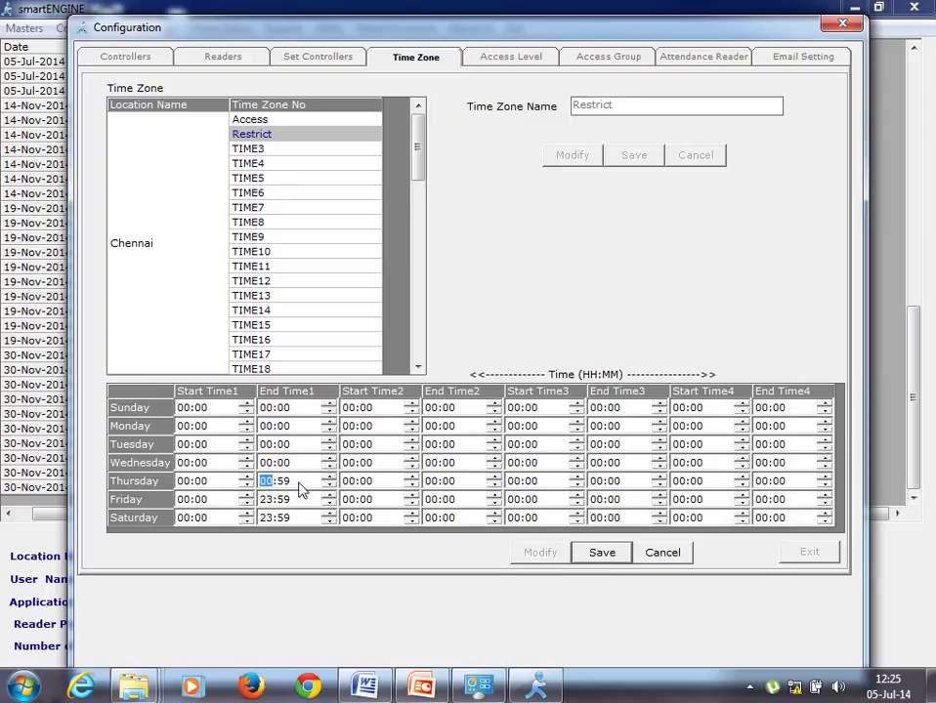
text(00)
text(00)
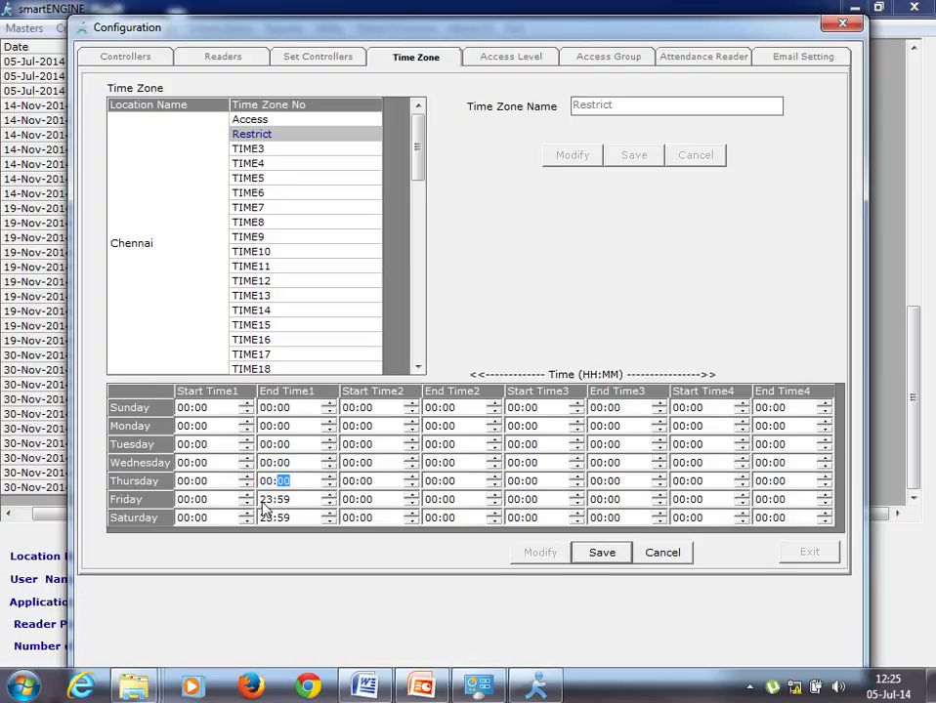
click(329, 495)
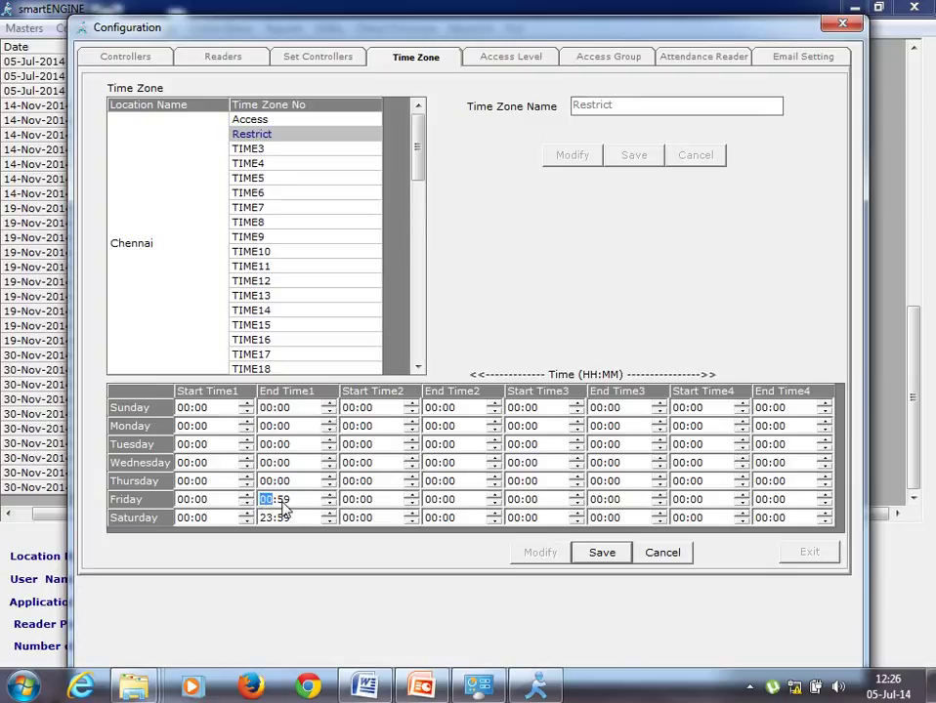
click(282, 499)
text(00)
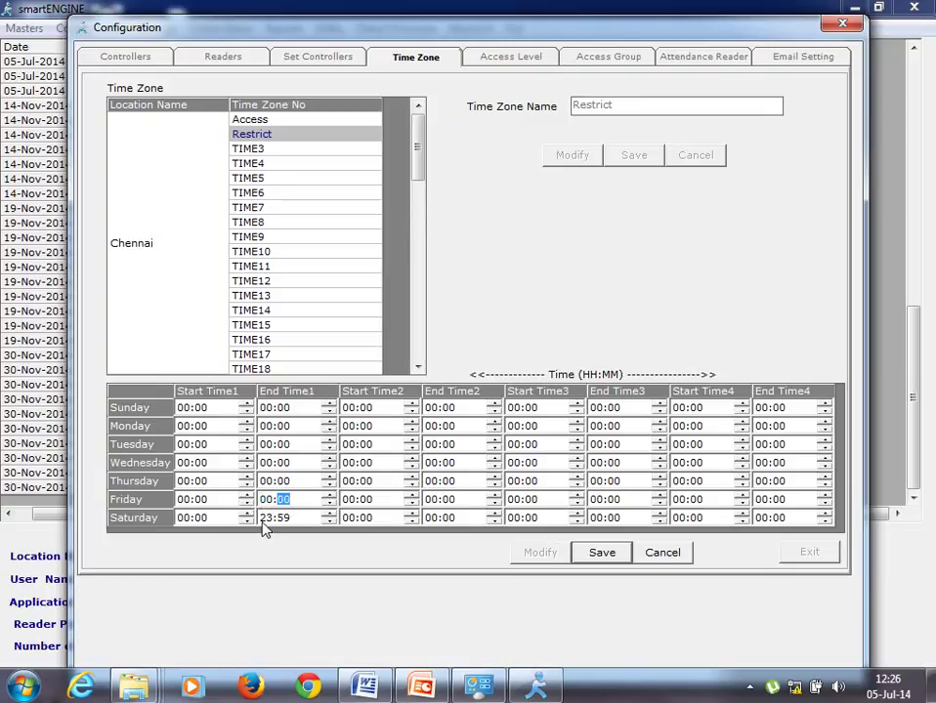
click(265, 519)
click(326, 514)
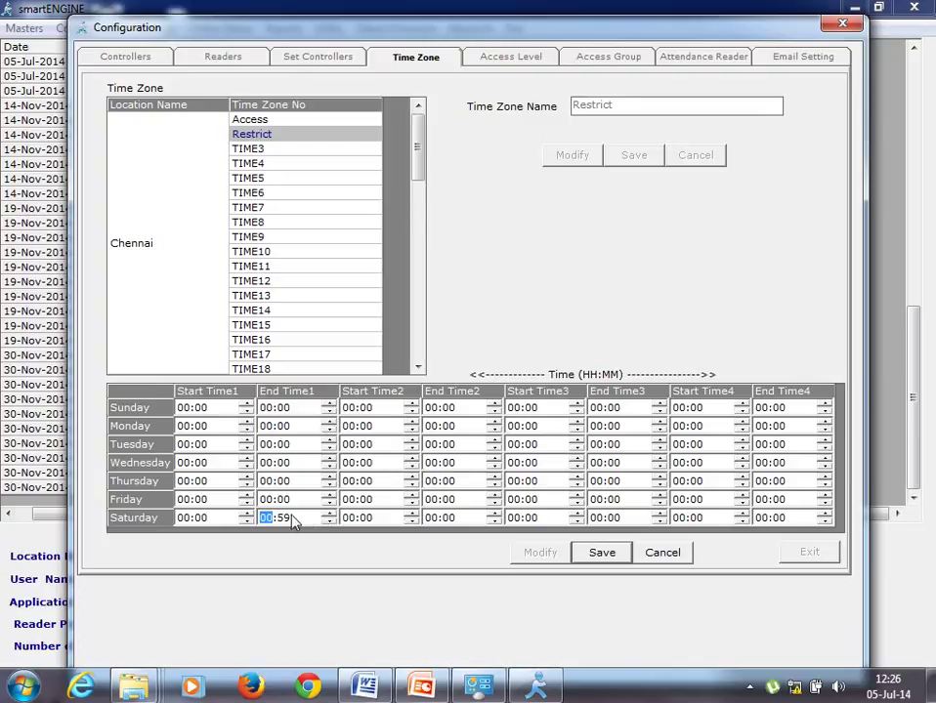
click(289, 520)
click(330, 515)
click(592, 554)
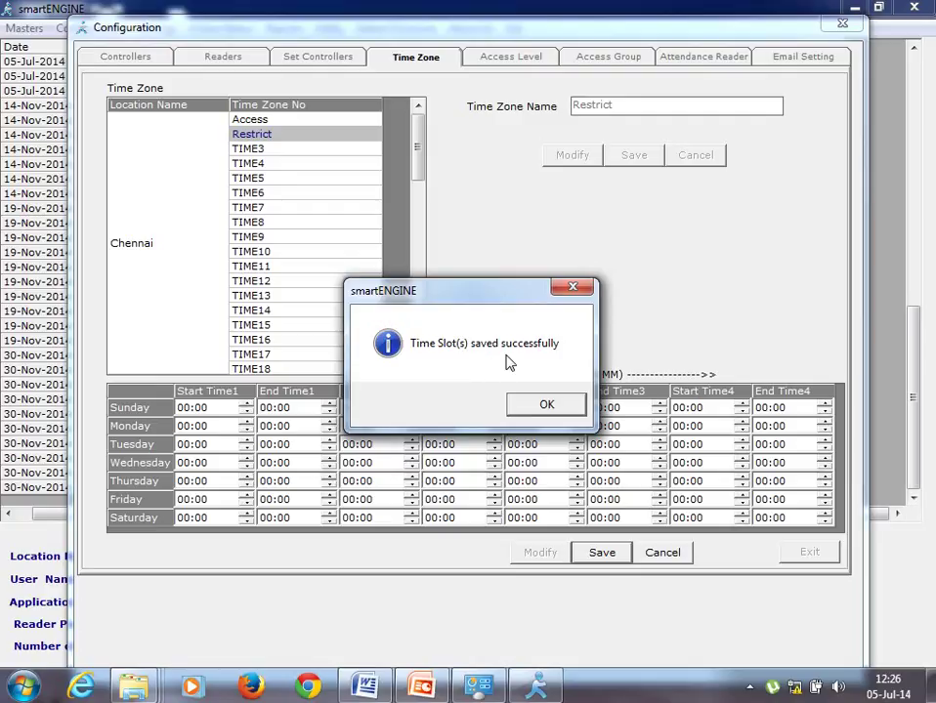
click(536, 409)
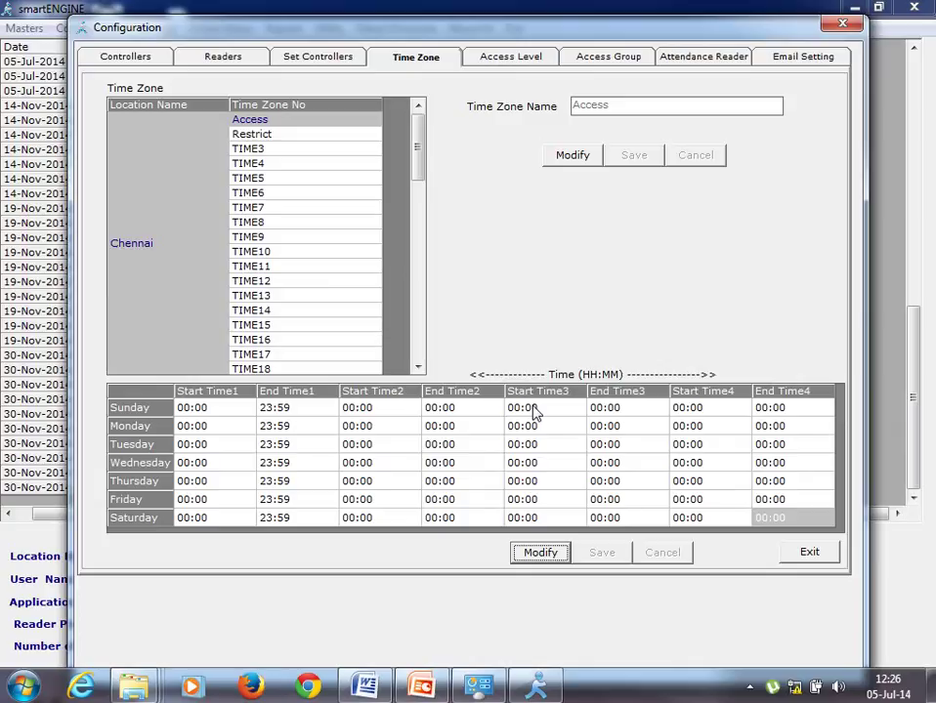
- Display the access levels for only Chennai's Main Door Controller
click(519, 59)
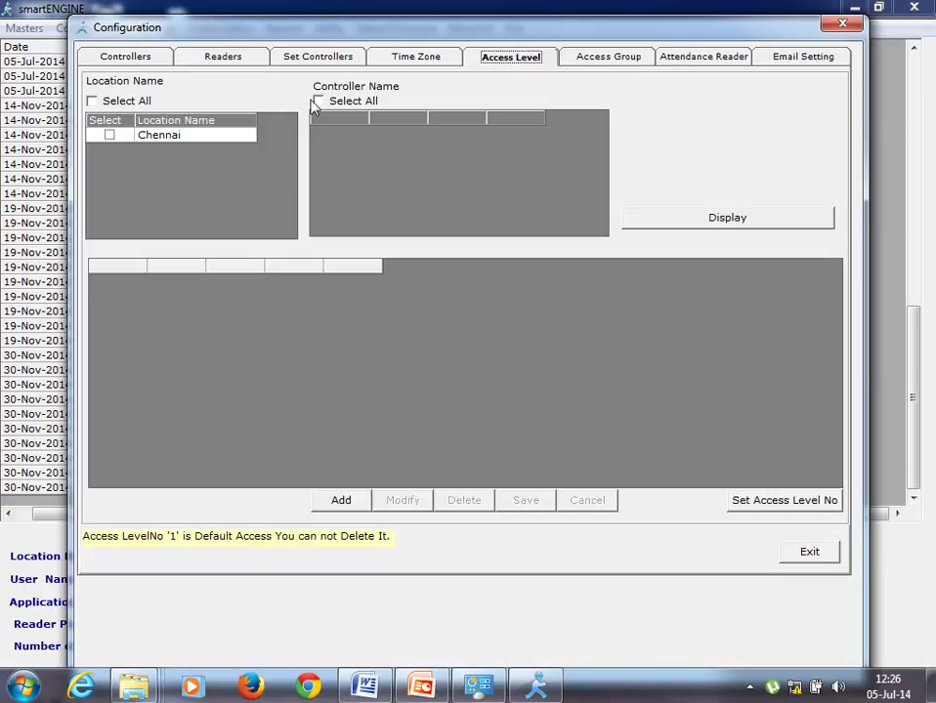
click(93, 102)
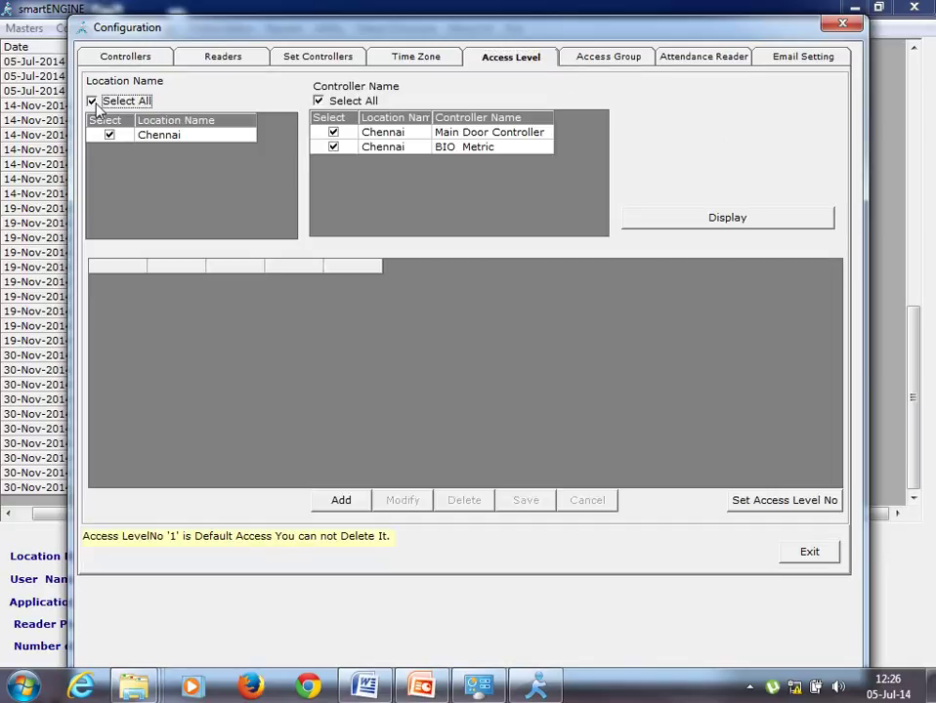
click(318, 102)
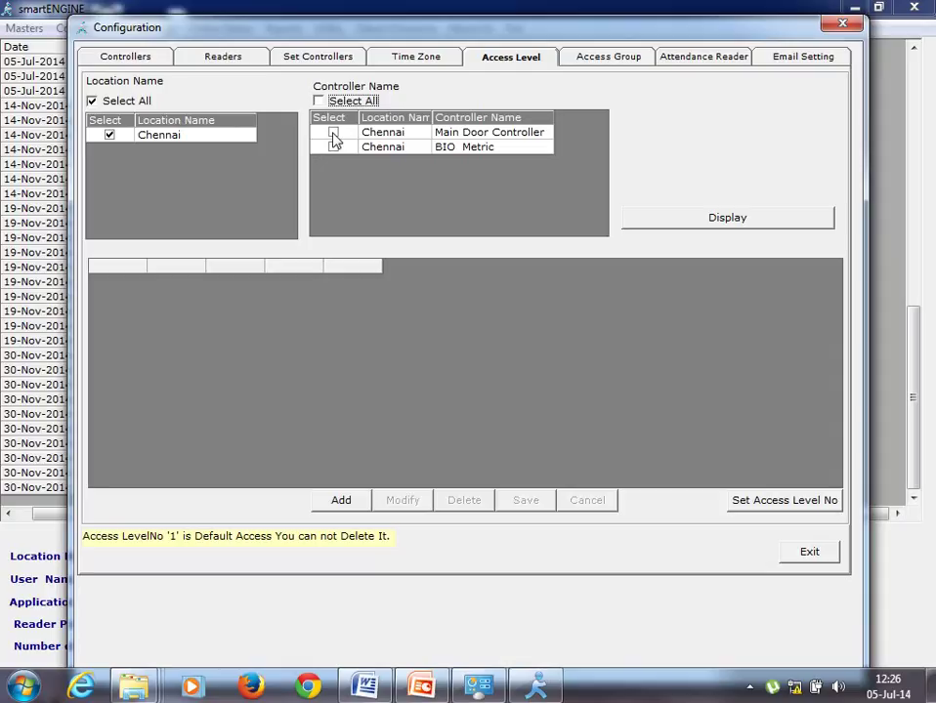
click(333, 134)
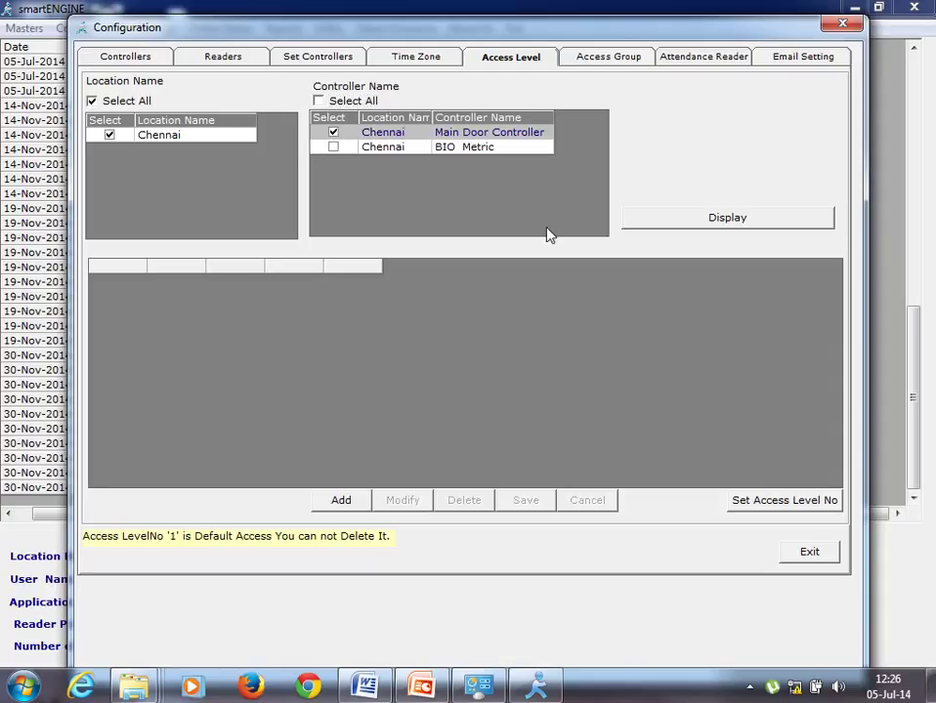
click(643, 226)
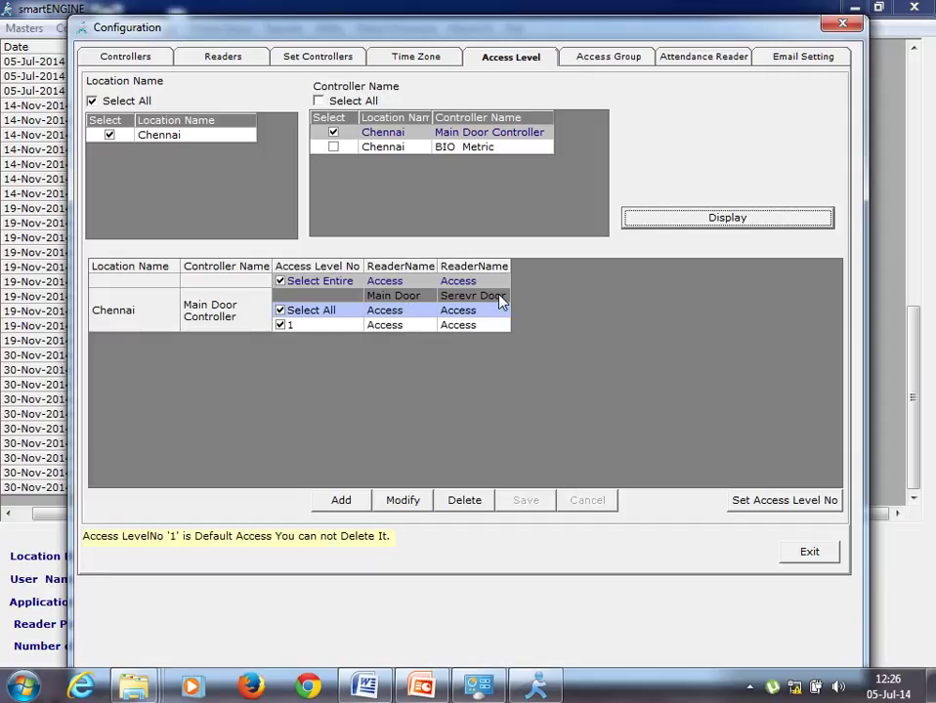
- Add access level 2 with Serevr Door on the Restrict time zone and save it
click(341, 500)
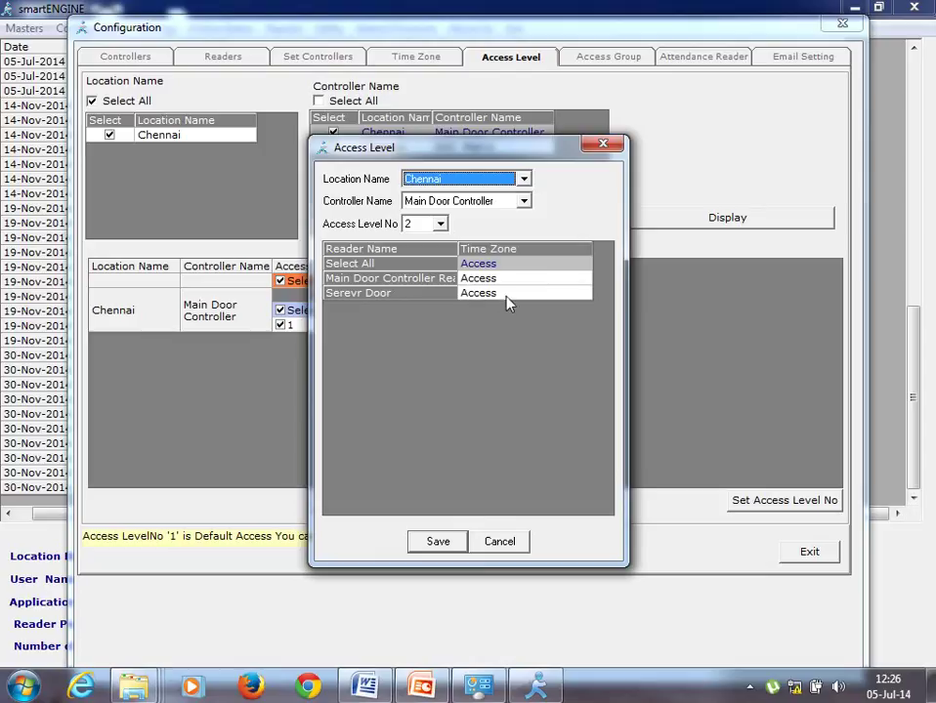
click(585, 295)
click(584, 295)
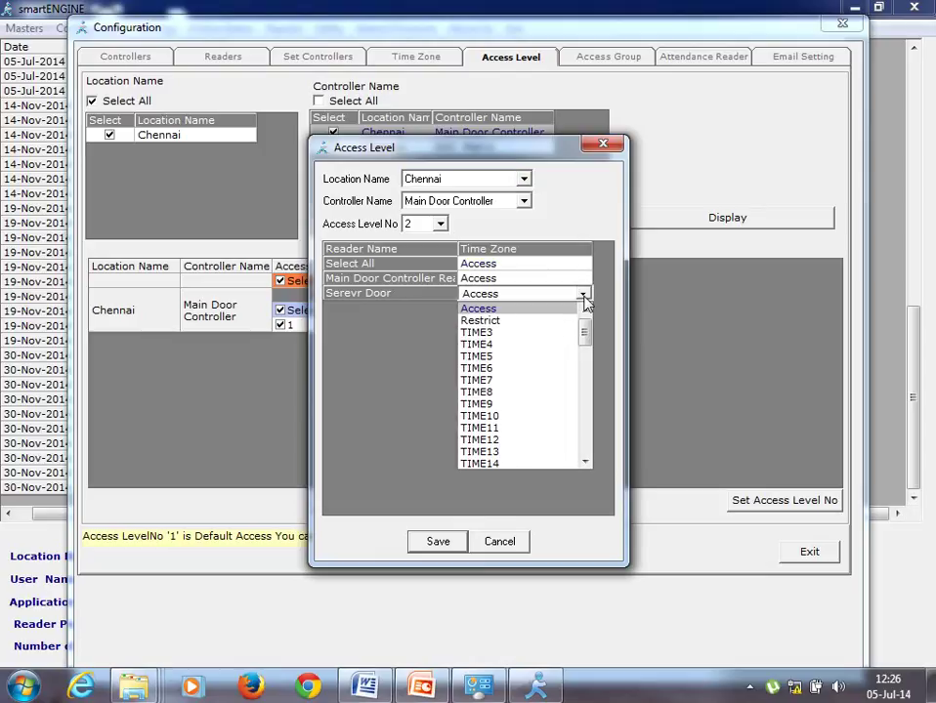
click(540, 318)
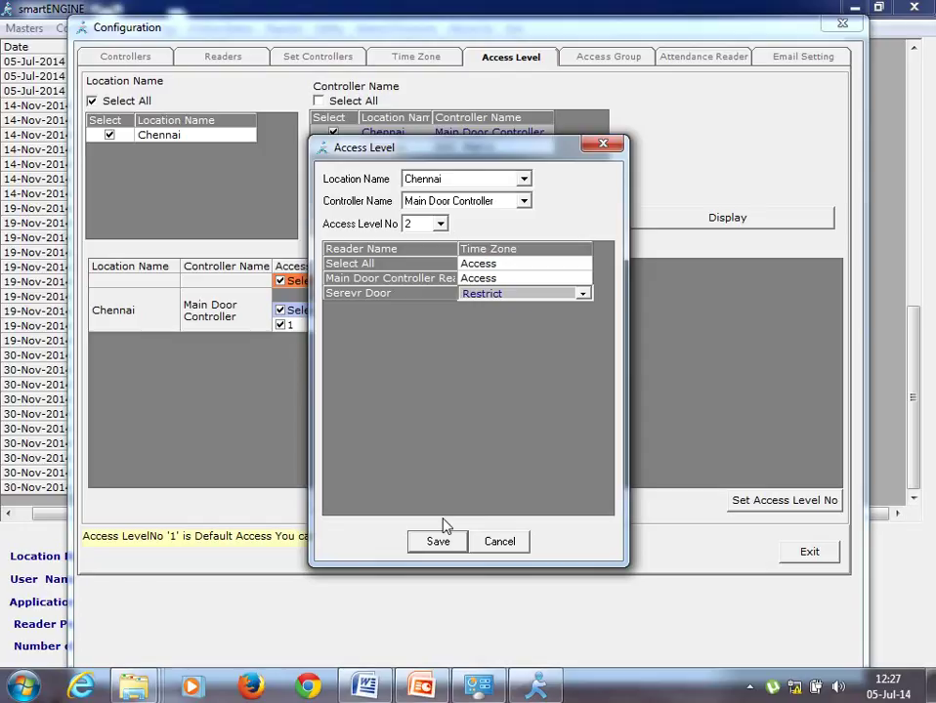
click(438, 544)
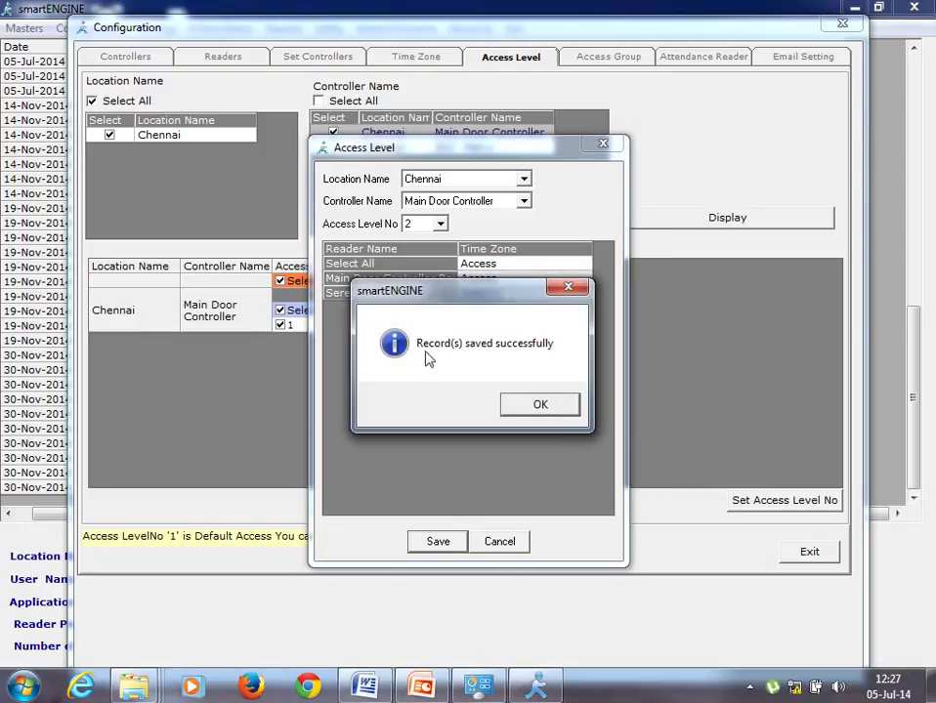
click(532, 405)
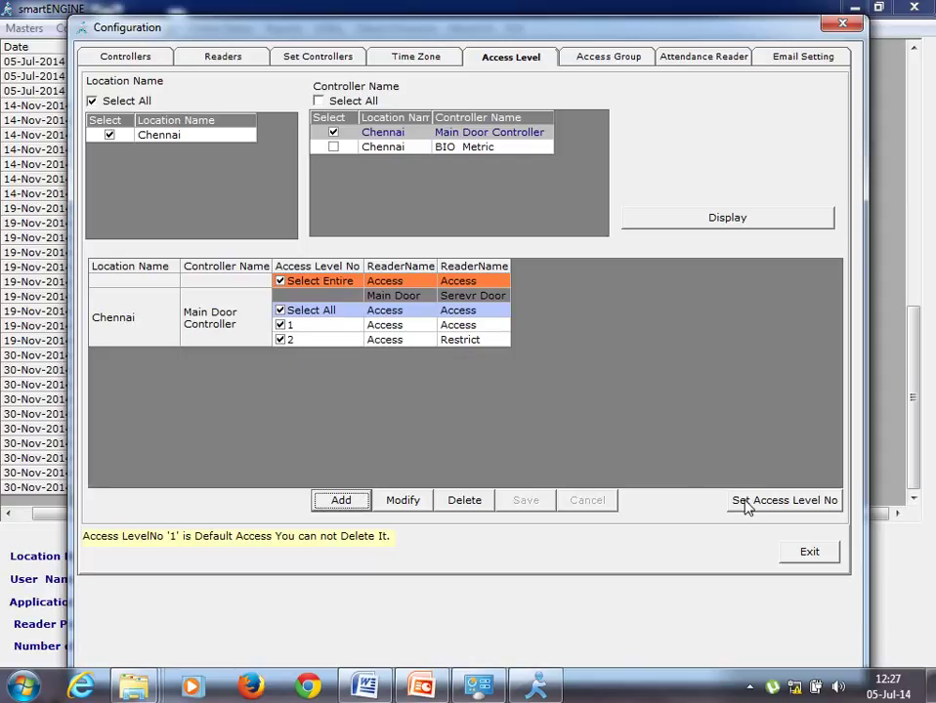
- Set the access level numbers on Main Door Controller, confirming with the password
click(746, 503)
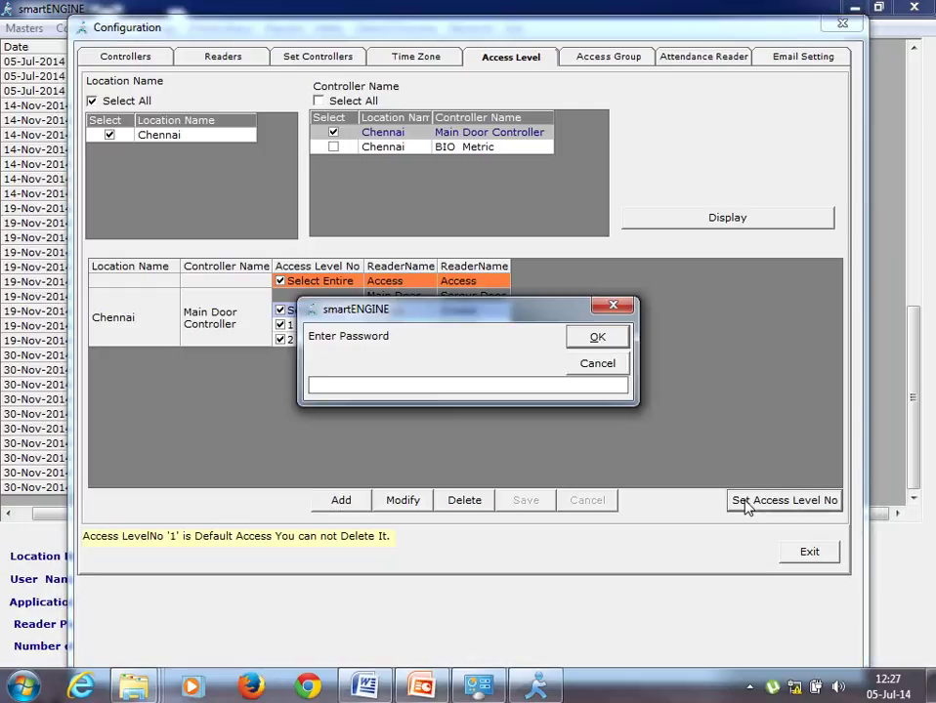
text(*****)
key(Return)
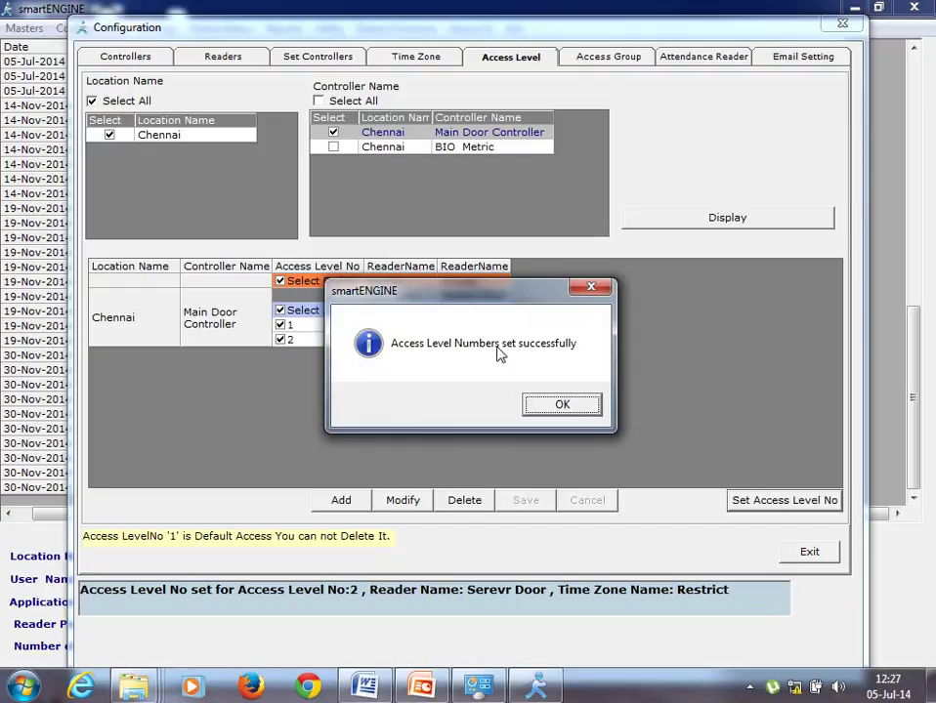
click(554, 415)
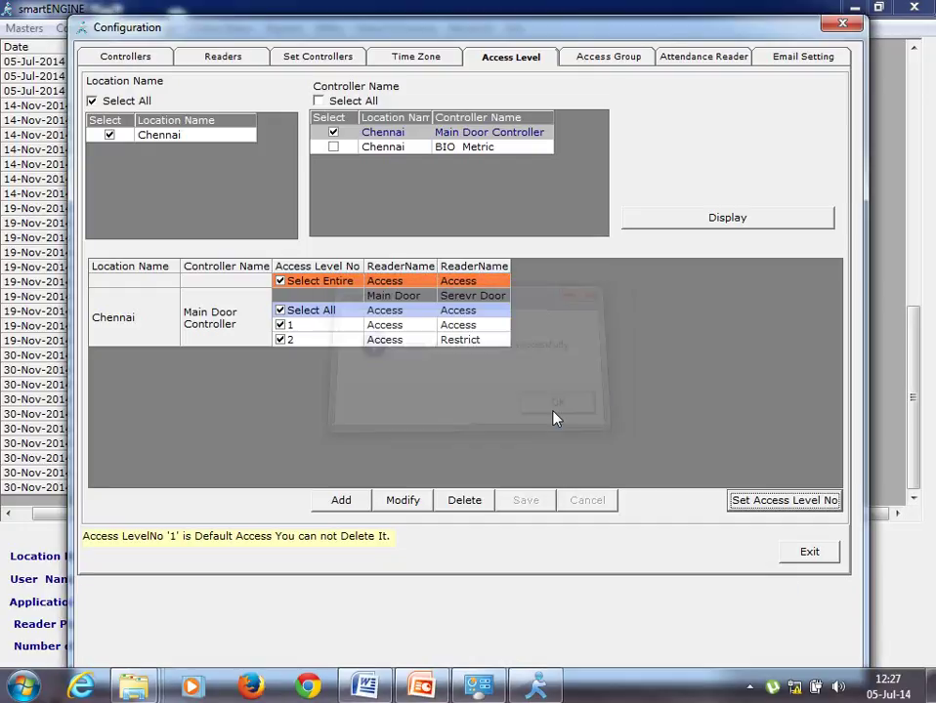
- Start a new Chennai access group named 'Server Room Restrict'
click(609, 59)
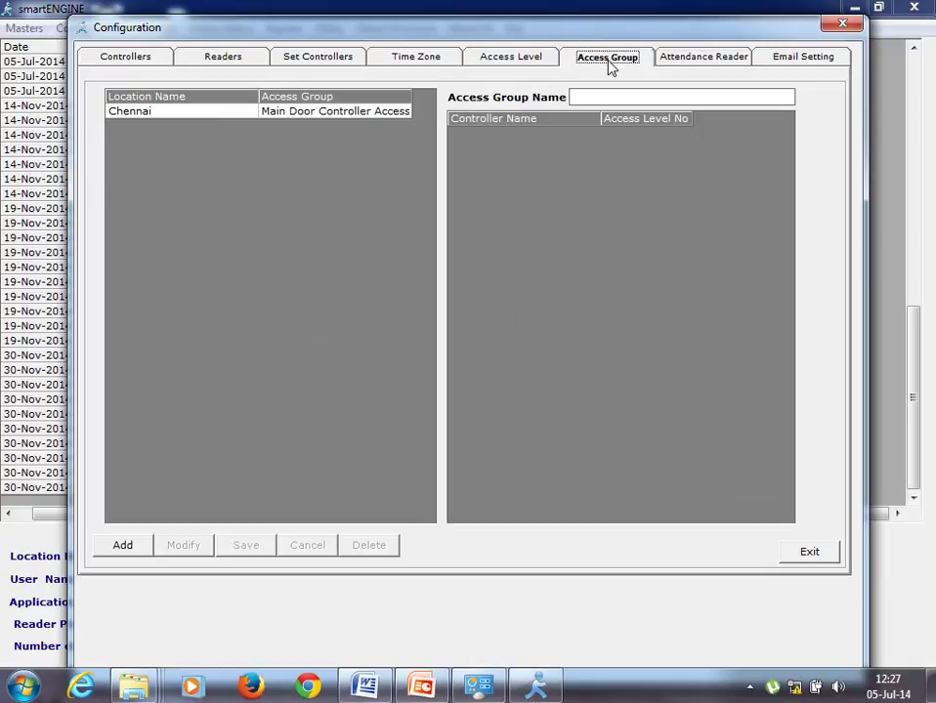
click(349, 113)
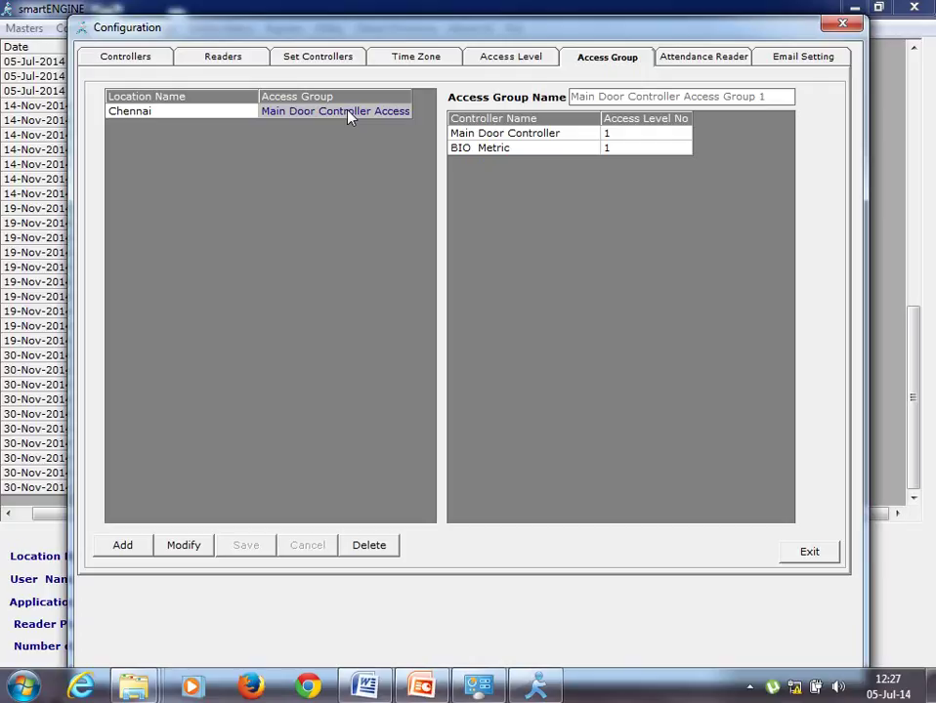
click(118, 555)
click(422, 202)
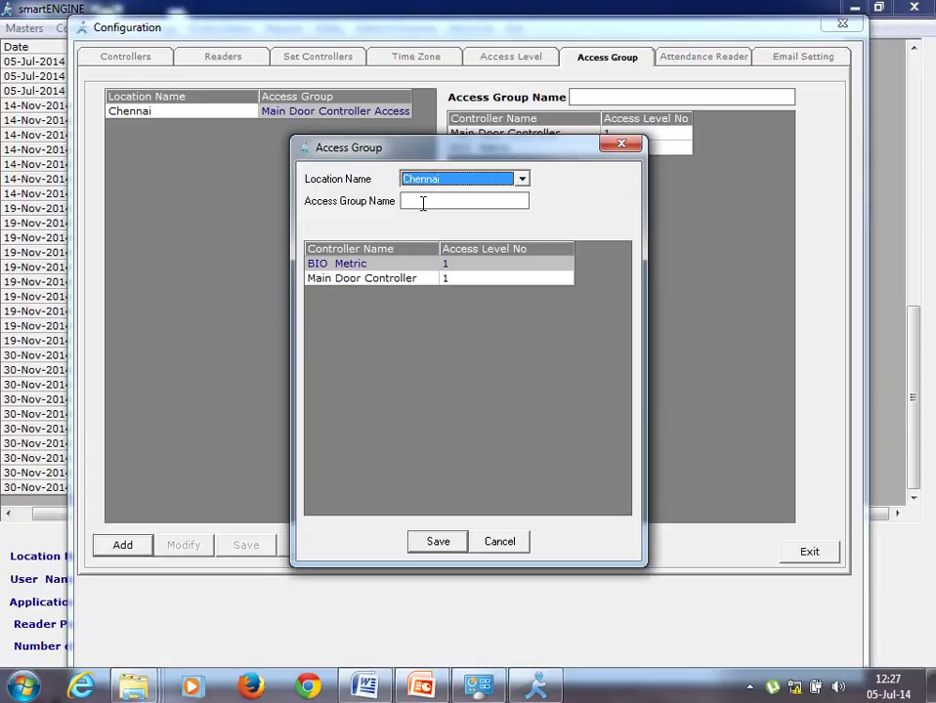
text(Se)
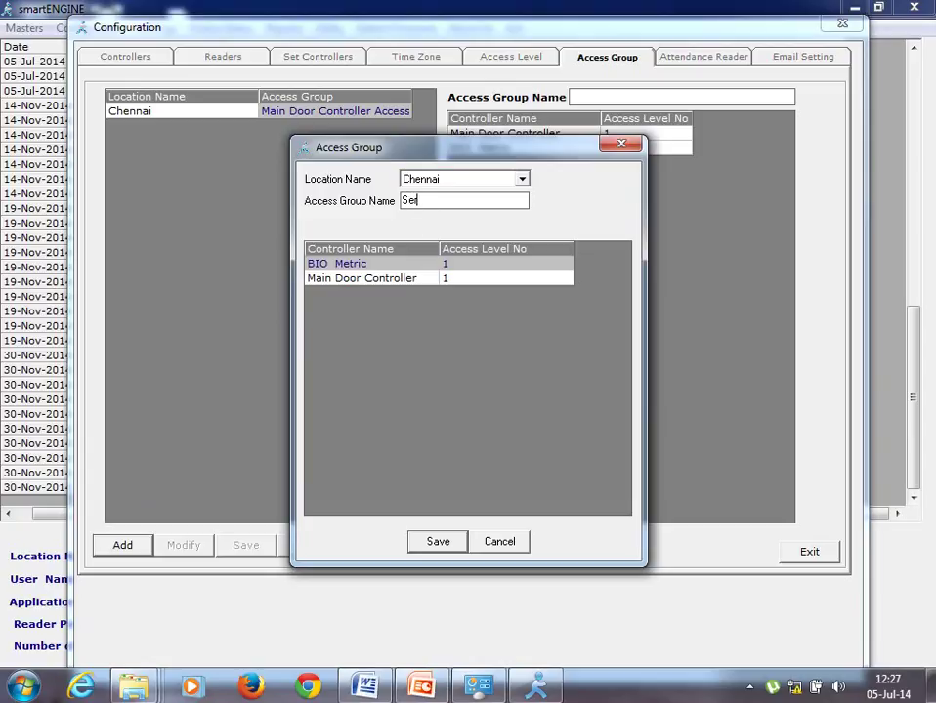
text(rver Room Restrict)
- Give Main Door Controller access level 2 in the group and save it
click(568, 282)
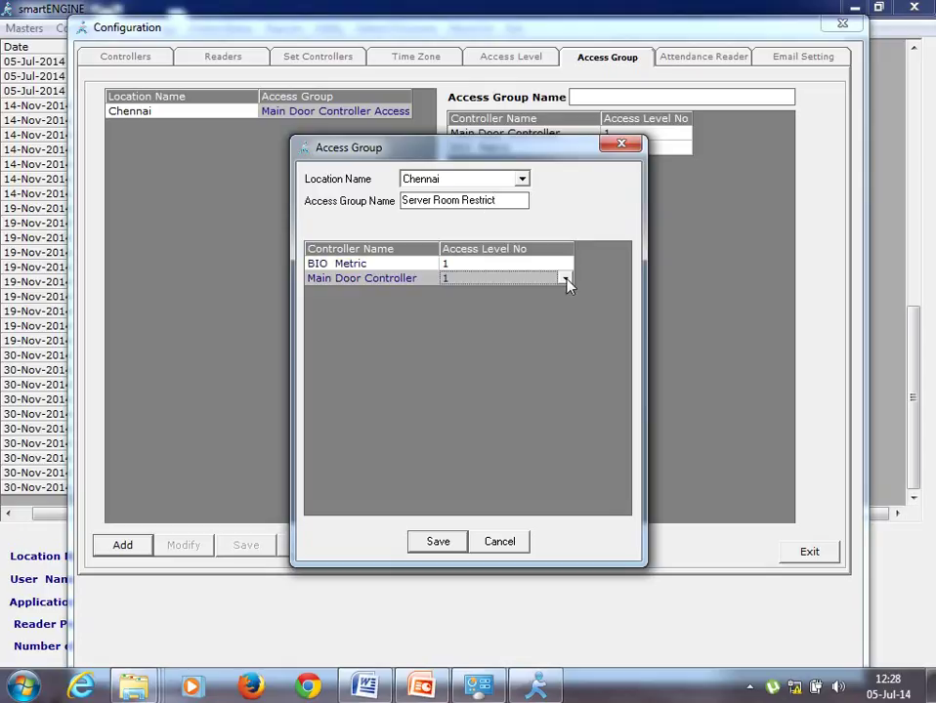
click(564, 280)
click(526, 310)
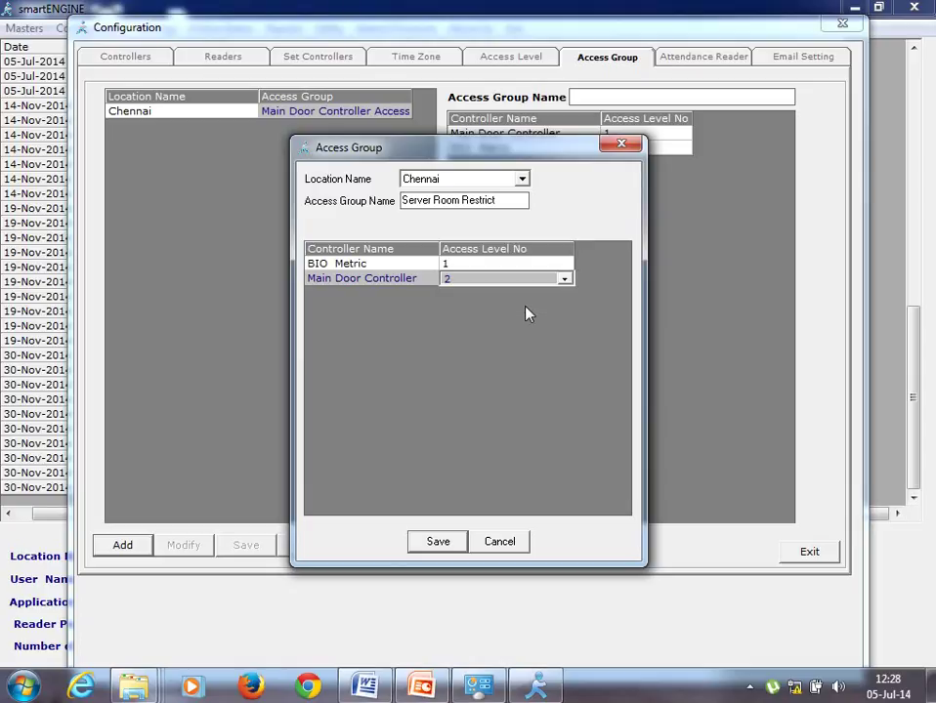
click(438, 543)
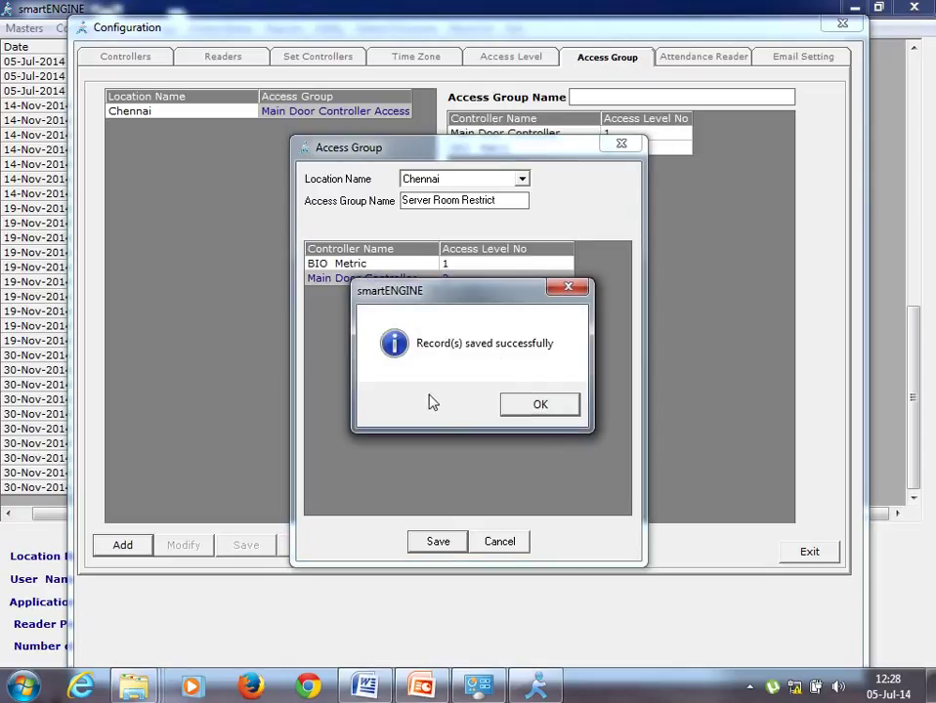
click(540, 406)
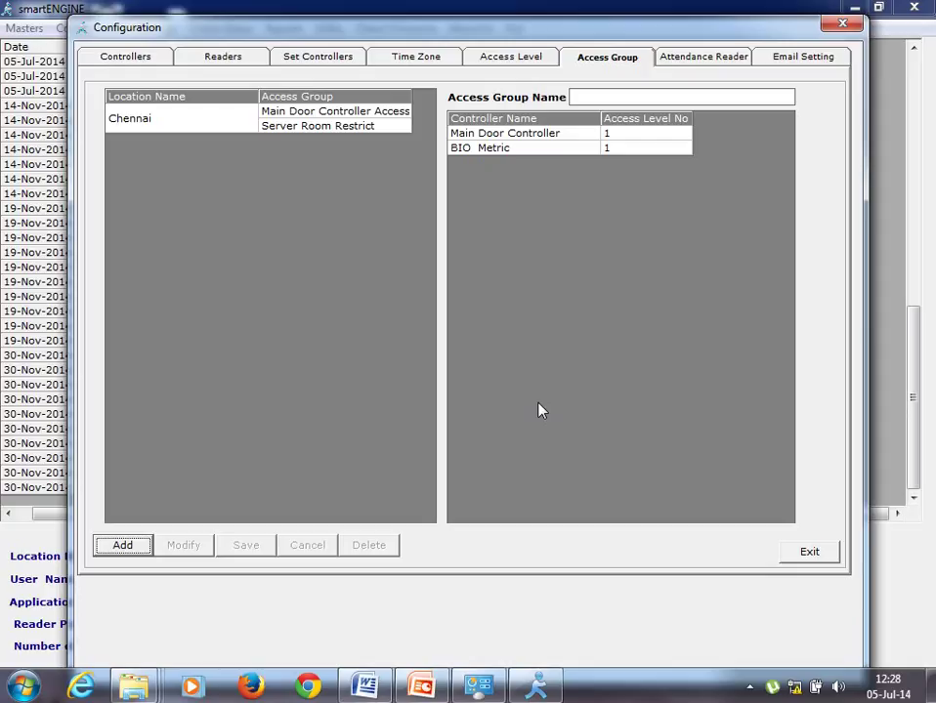
- Send time zones Time 1 and Time 2 to both BIO Metric and Main Door controllers
click(323, 59)
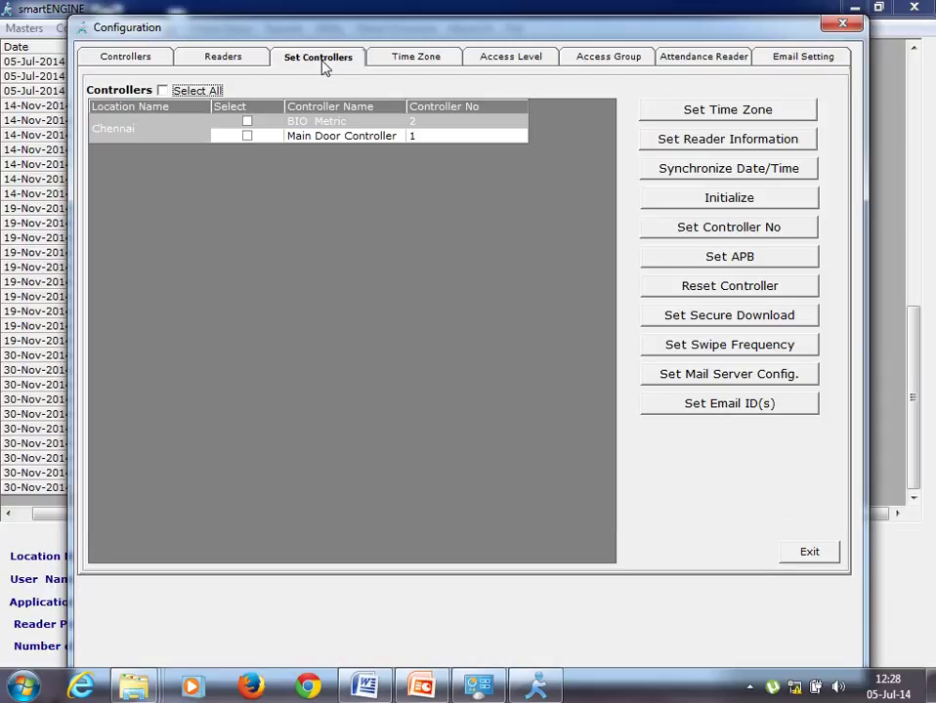
click(162, 93)
click(690, 115)
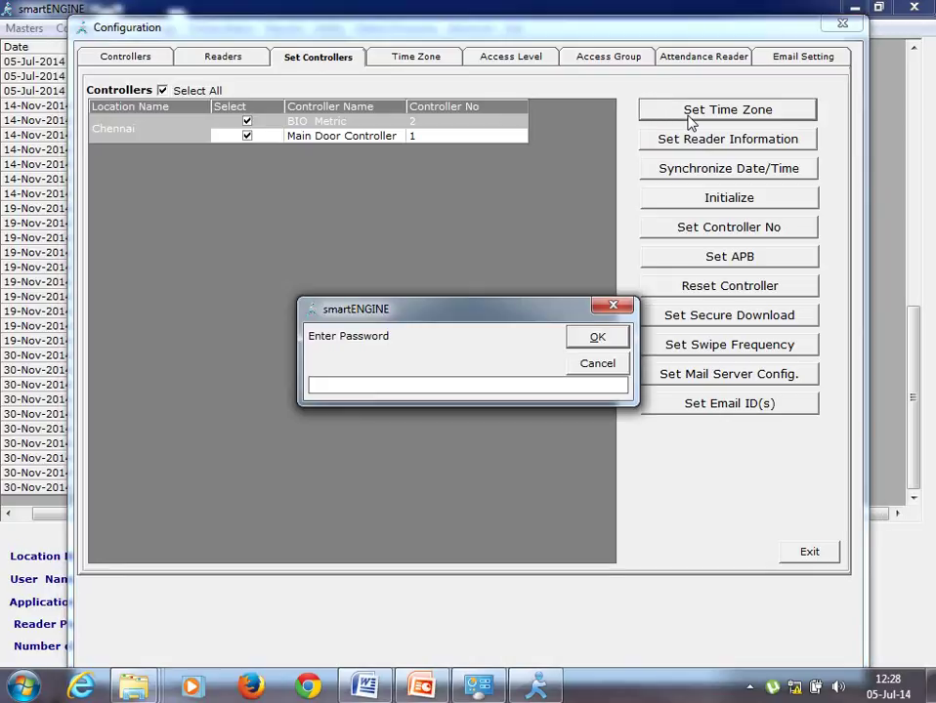
text(*****)
key(Return)
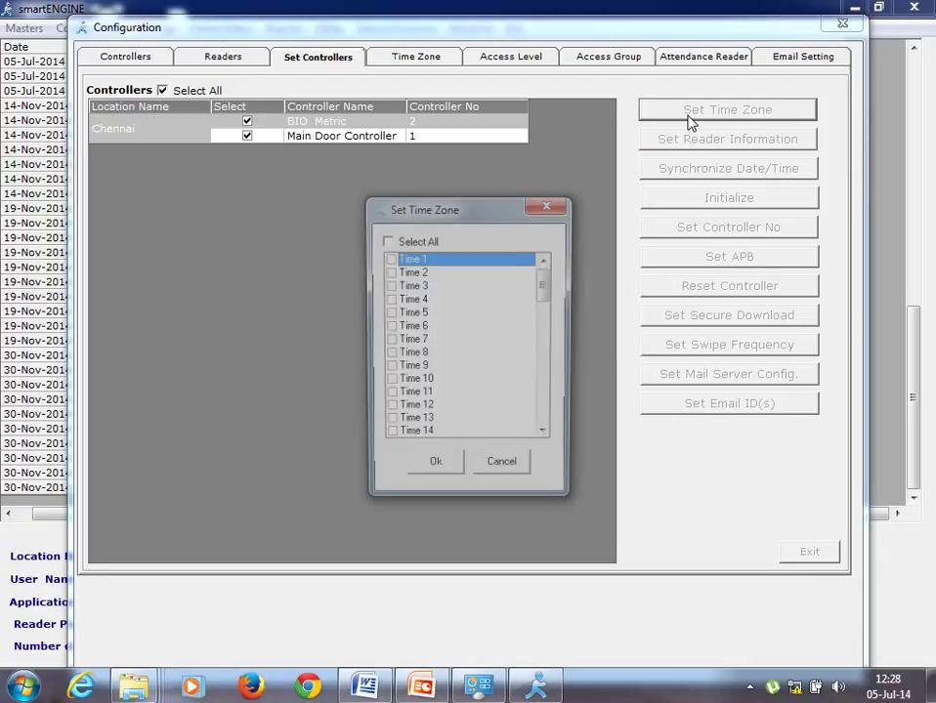
click(387, 259)
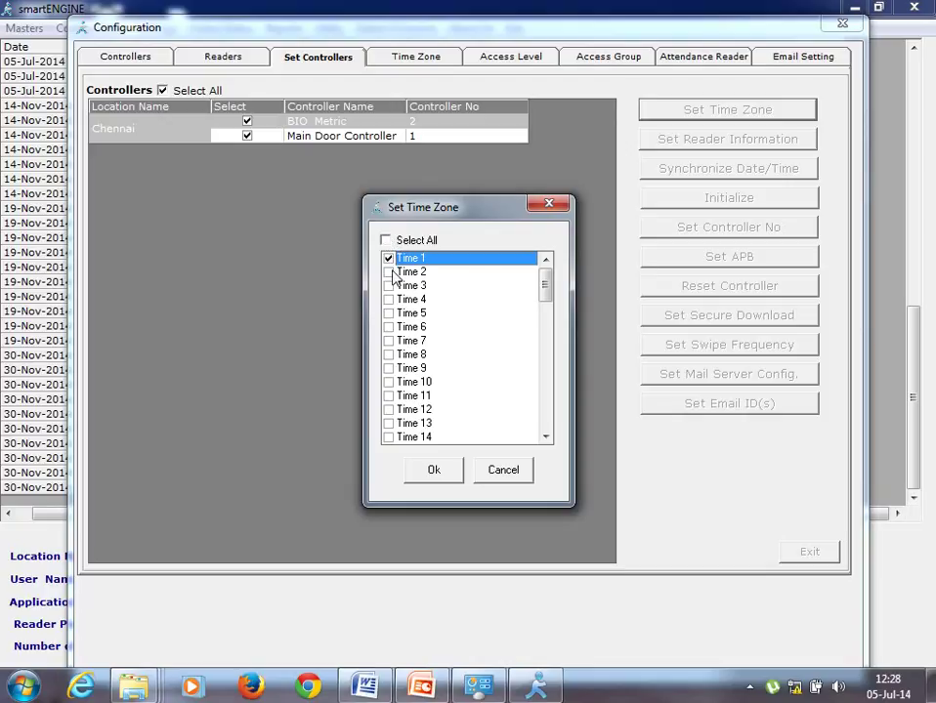
click(389, 273)
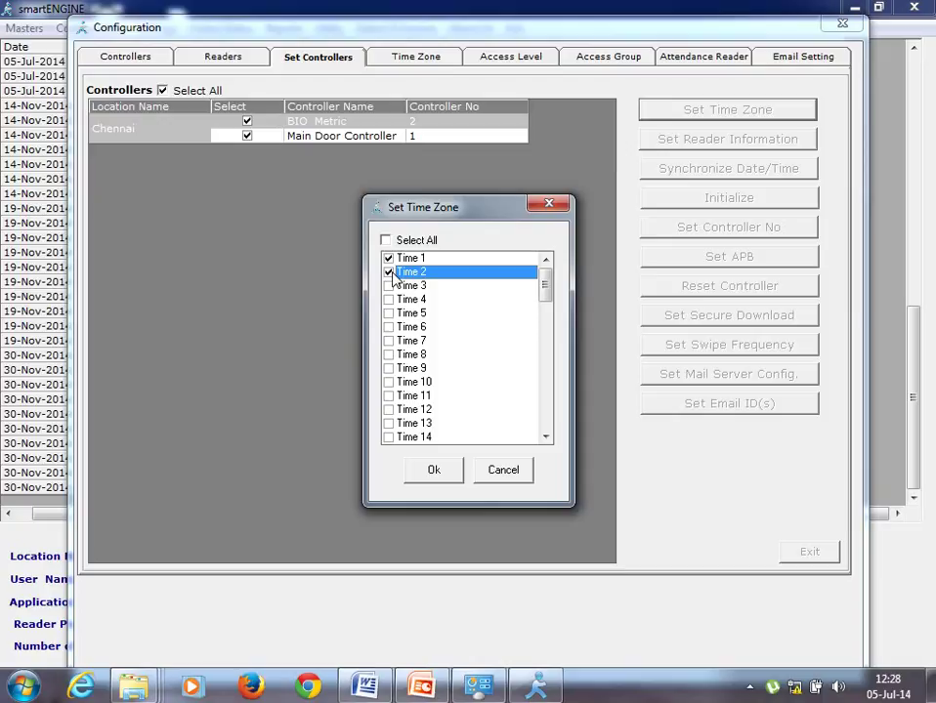
click(421, 472)
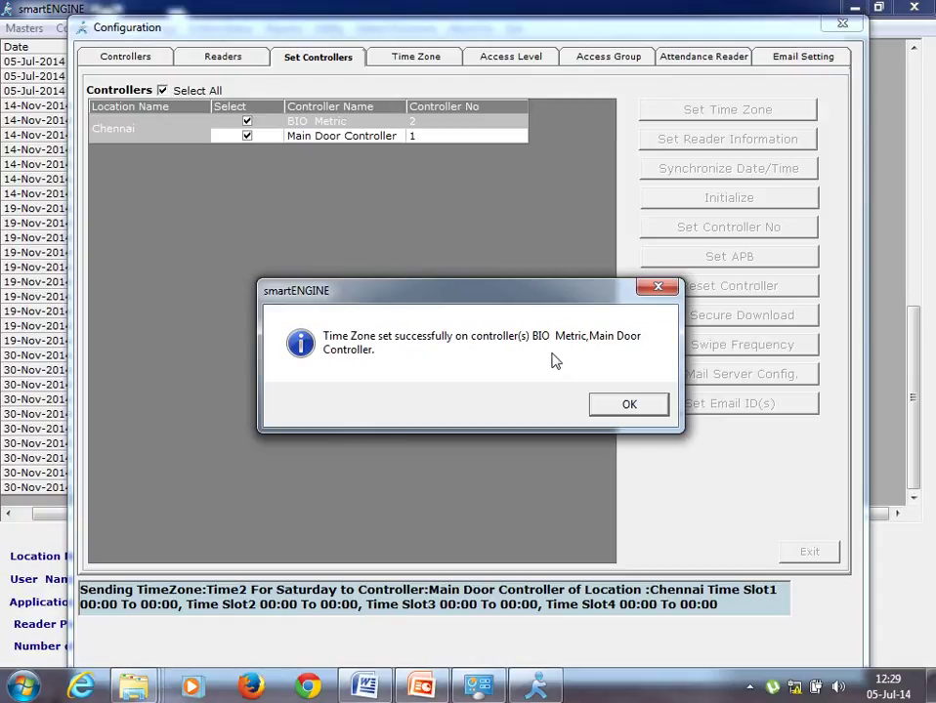
click(621, 407)
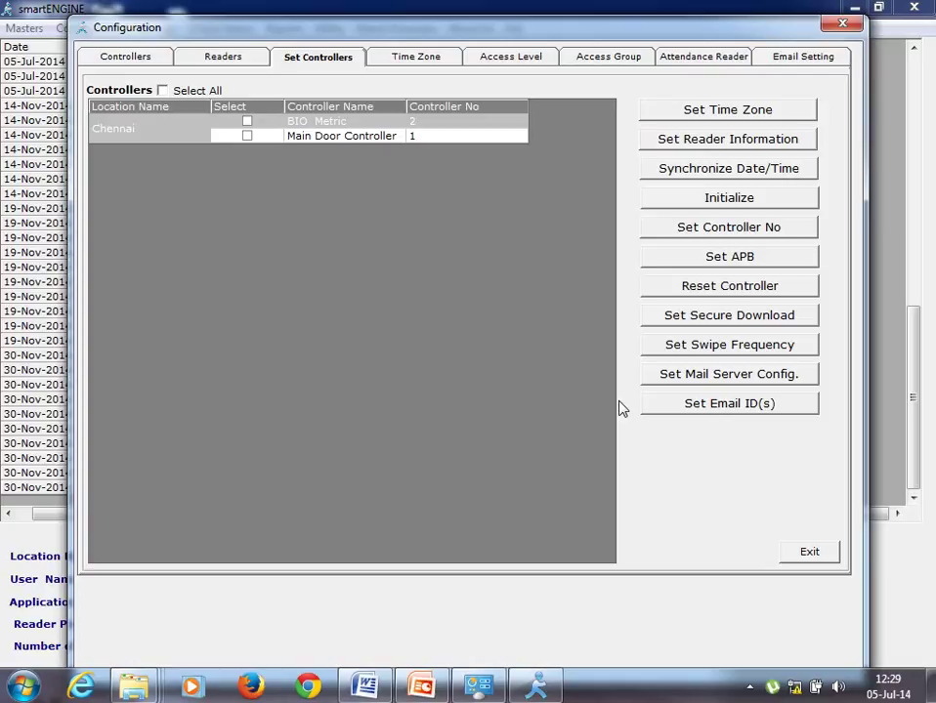
- Send reader information to the Main Door Controller alone, entering the password and acknowledging success
click(173, 96)
click(161, 91)
click(247, 136)
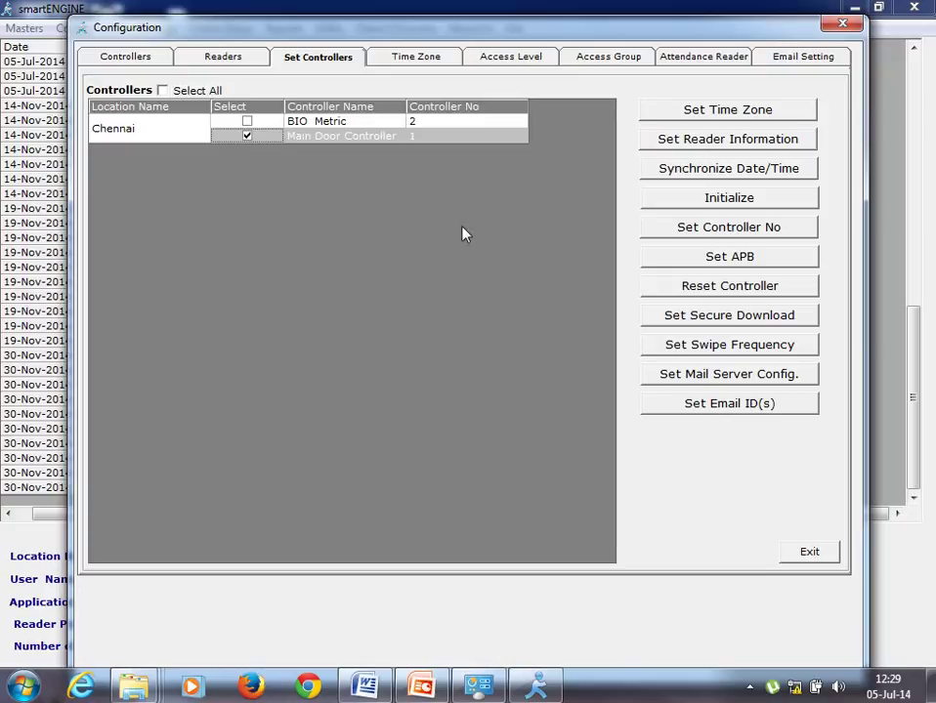
click(696, 142)
text(**)
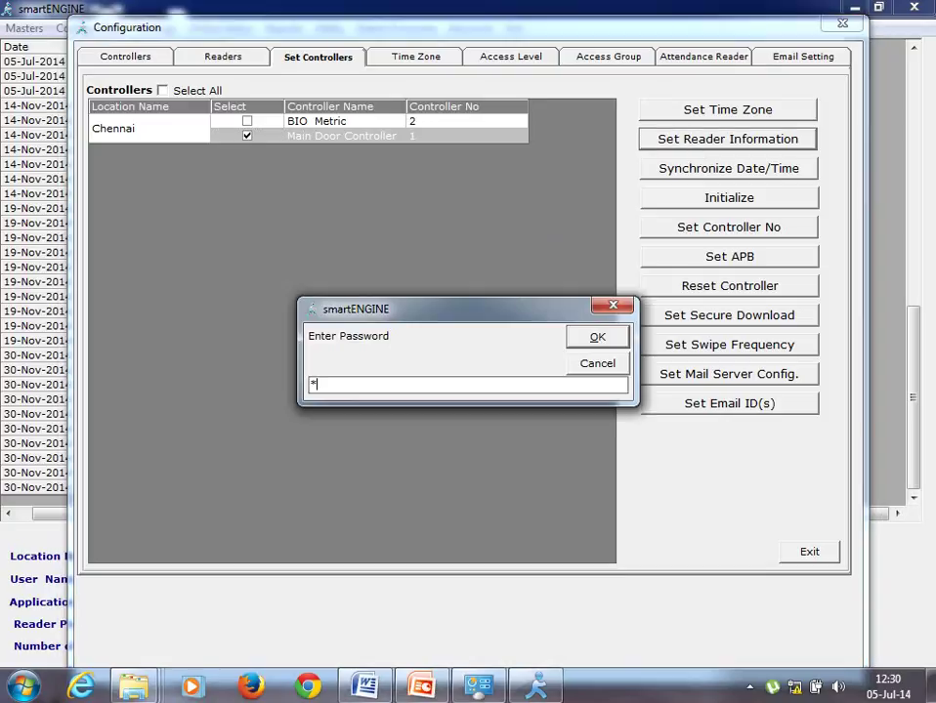
text(***)
key(Return)
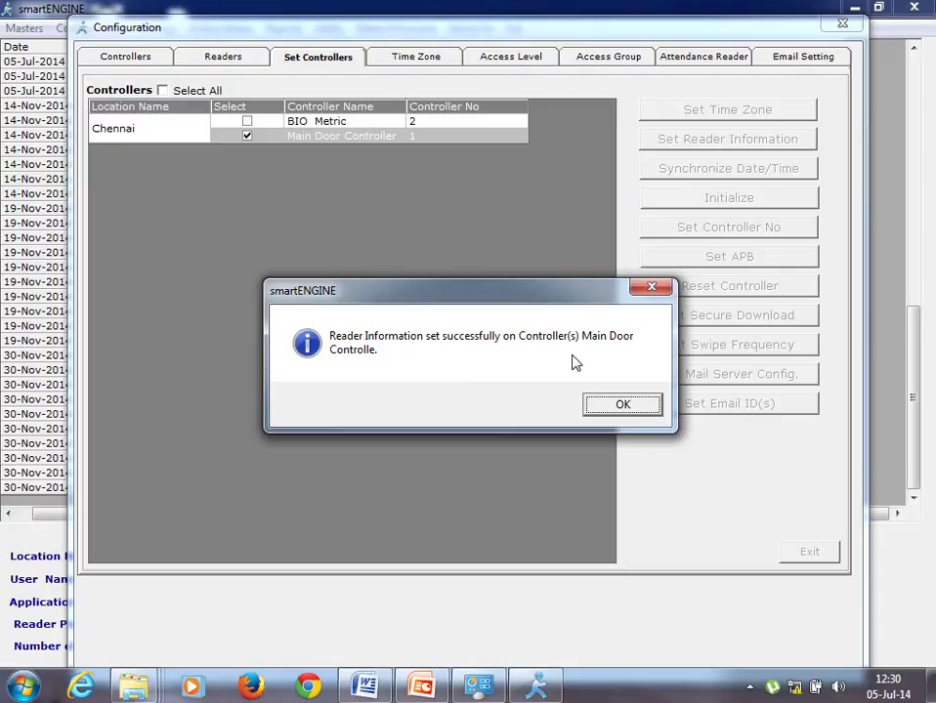
click(606, 409)
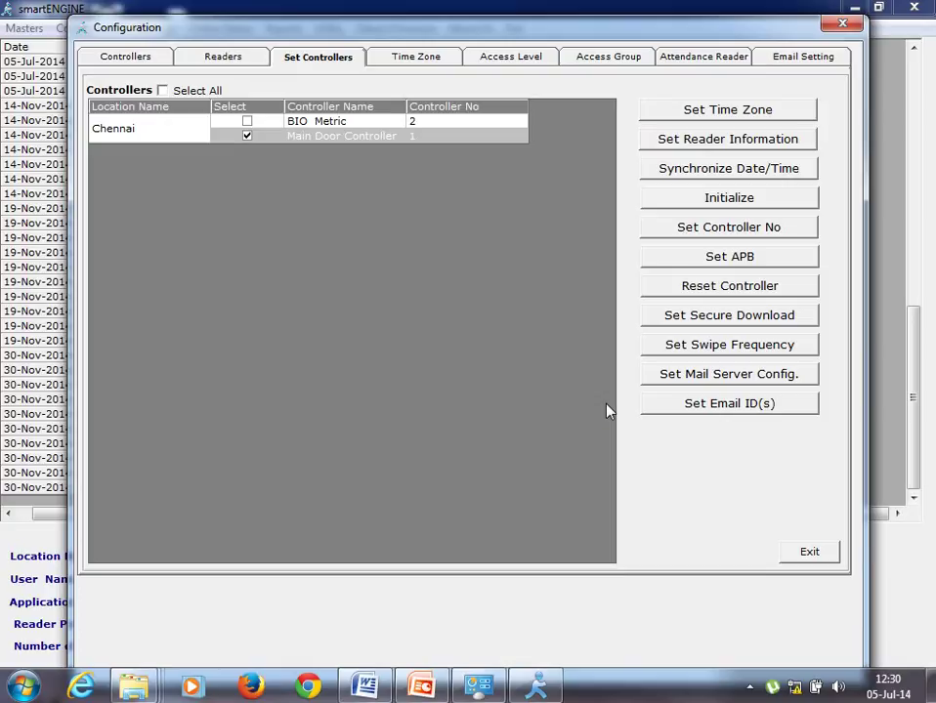
- Leave Configuration, open Masters > Employee Master, and tick Selected for SI 103 and SI102
click(808, 553)
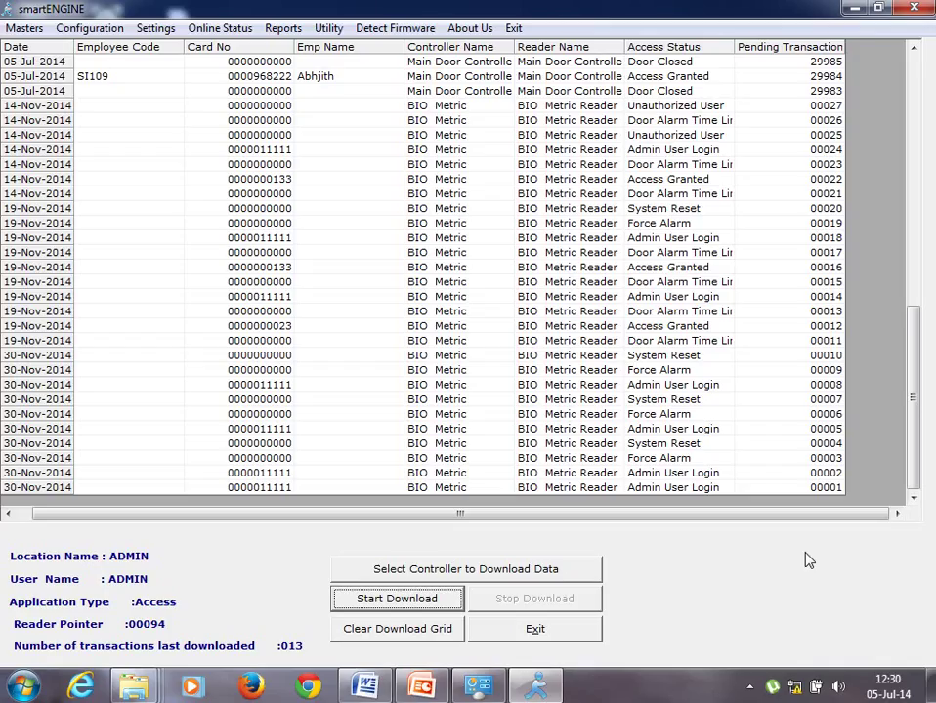
click(22, 29)
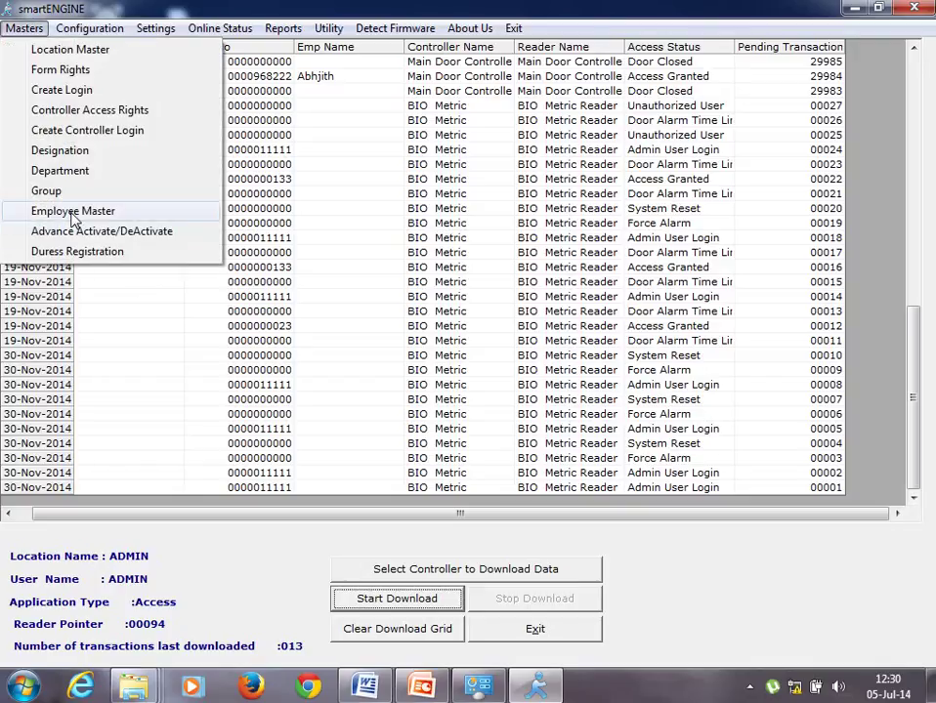
click(75, 212)
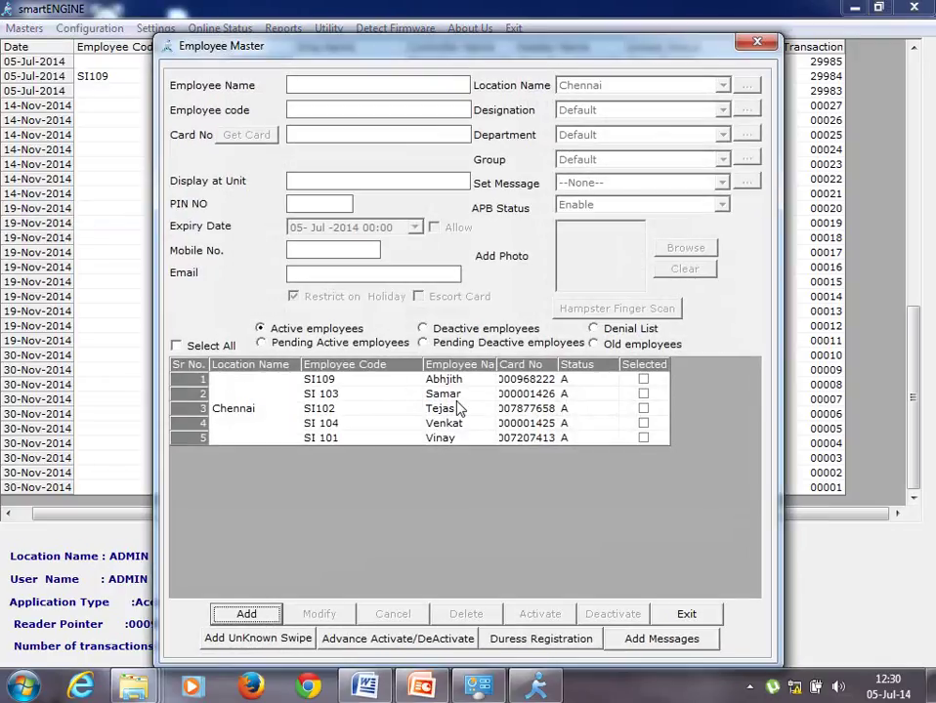
click(643, 395)
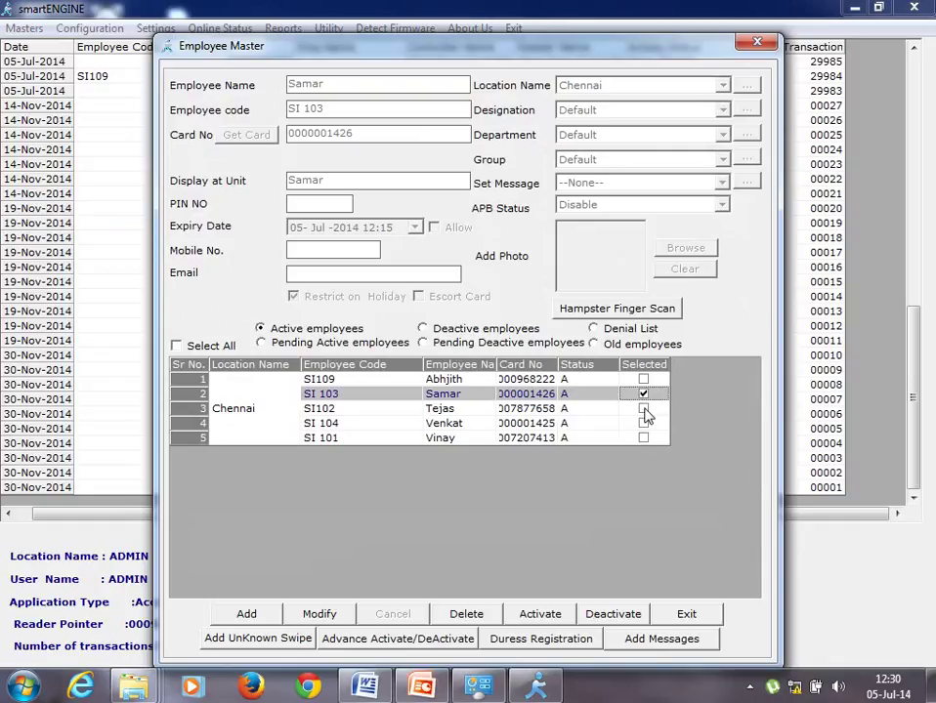
click(644, 409)
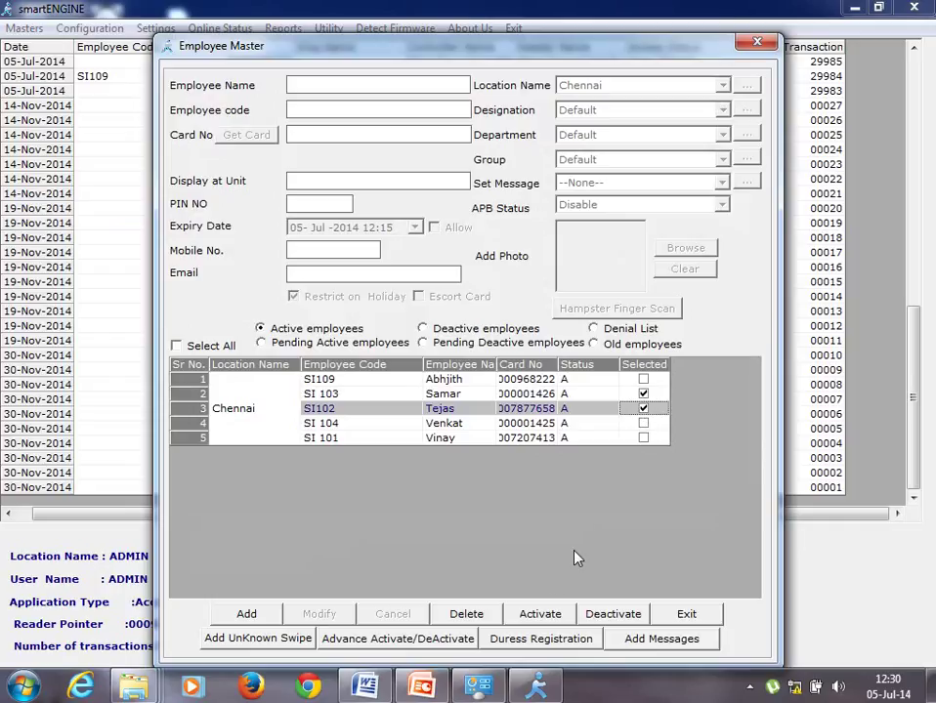
- Activate both employees' cards on Main Door Controller with the Server Room Restrict access group
click(540, 615)
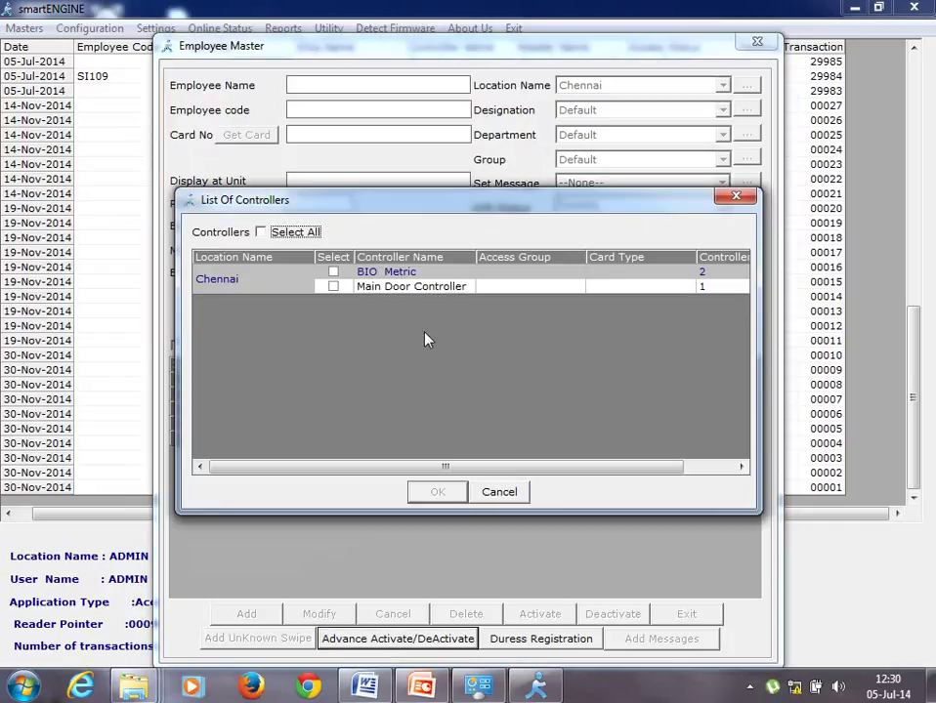
click(333, 288)
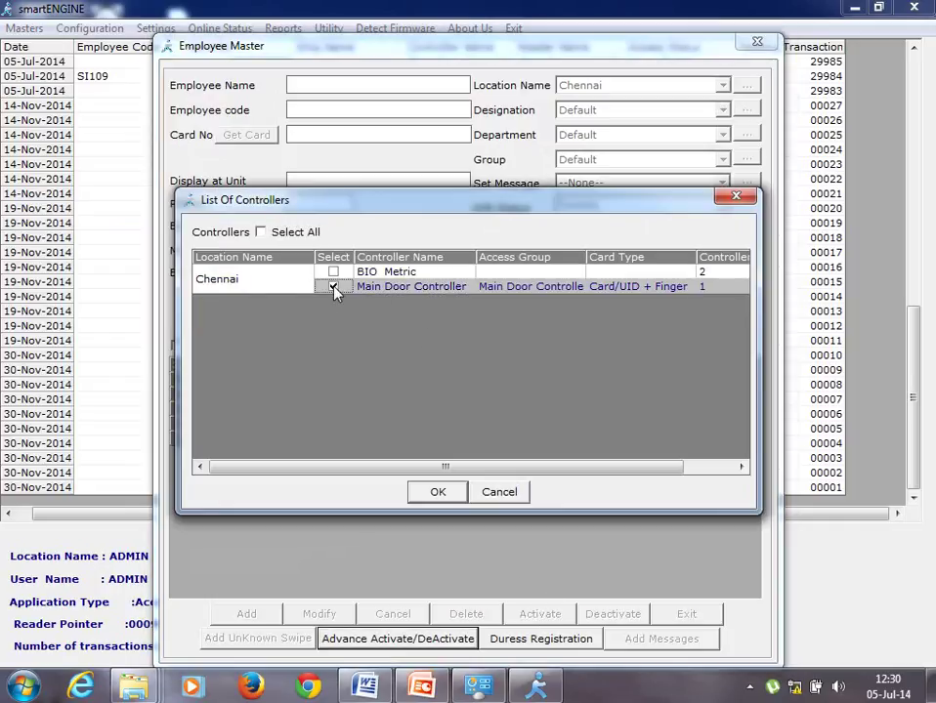
click(712, 465)
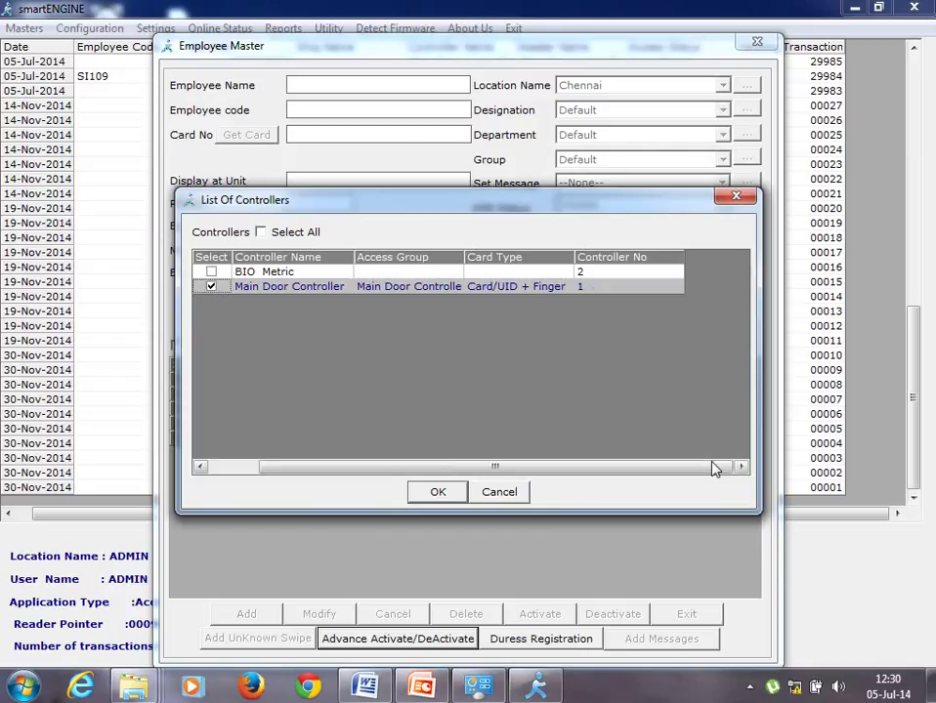
click(457, 291)
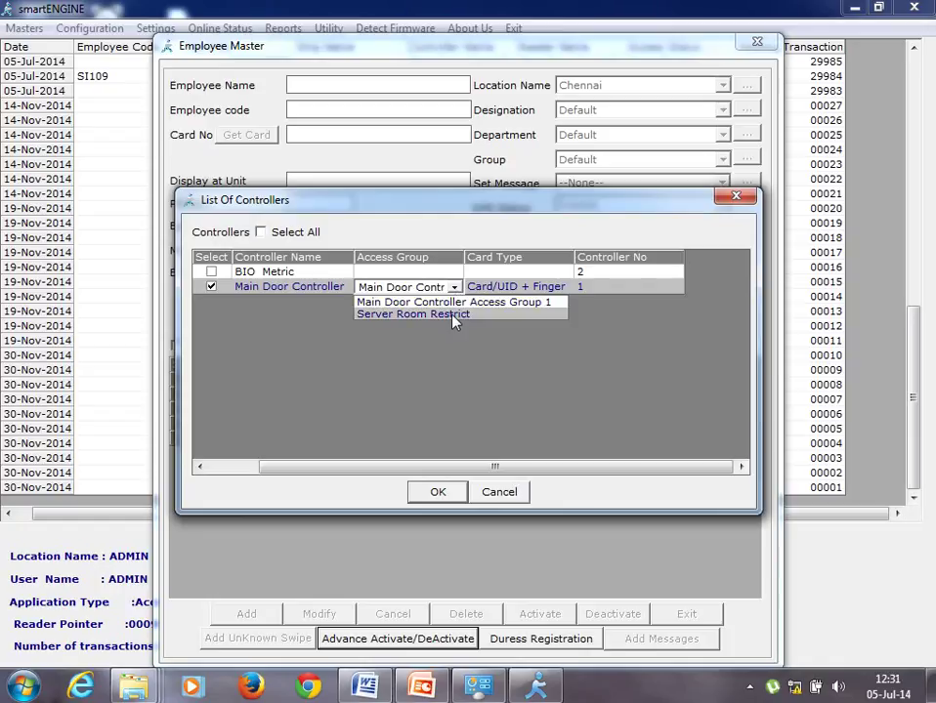
click(452, 315)
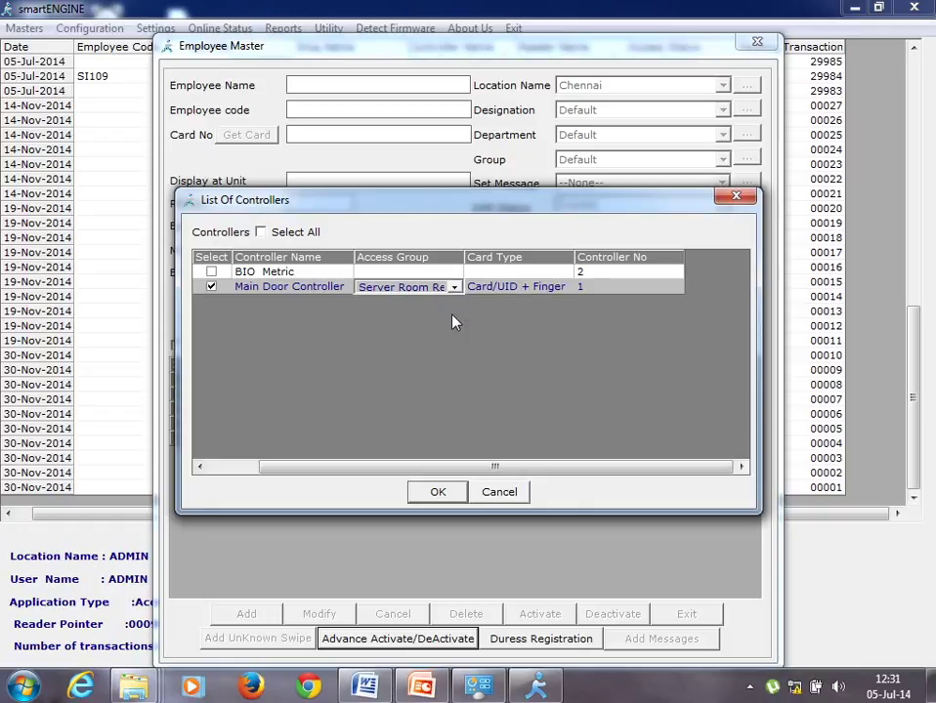
click(436, 492)
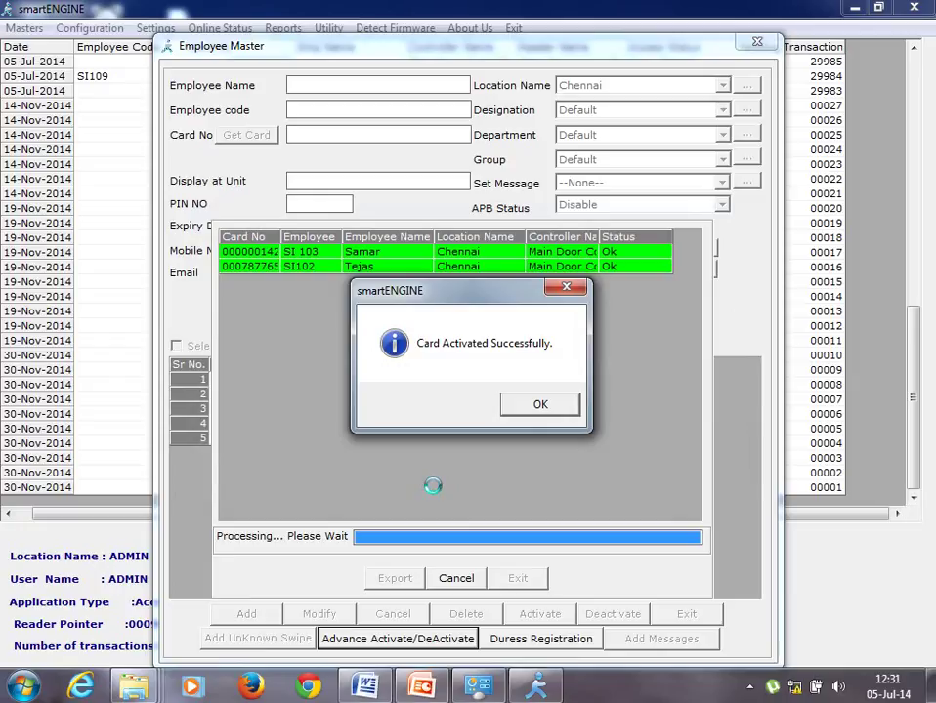
click(536, 410)
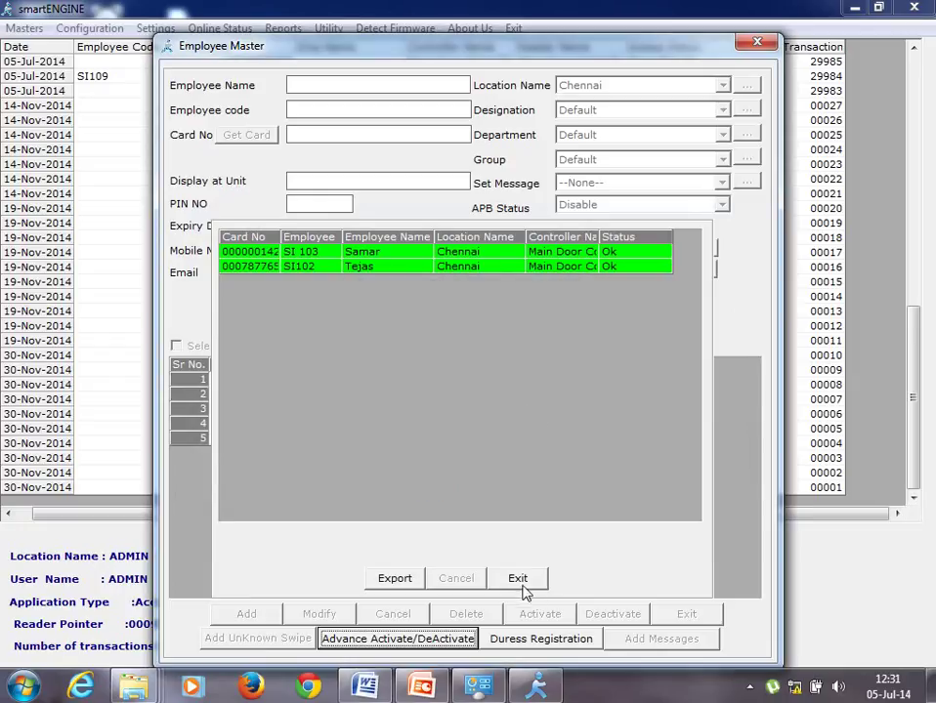
click(523, 584)
click(659, 615)
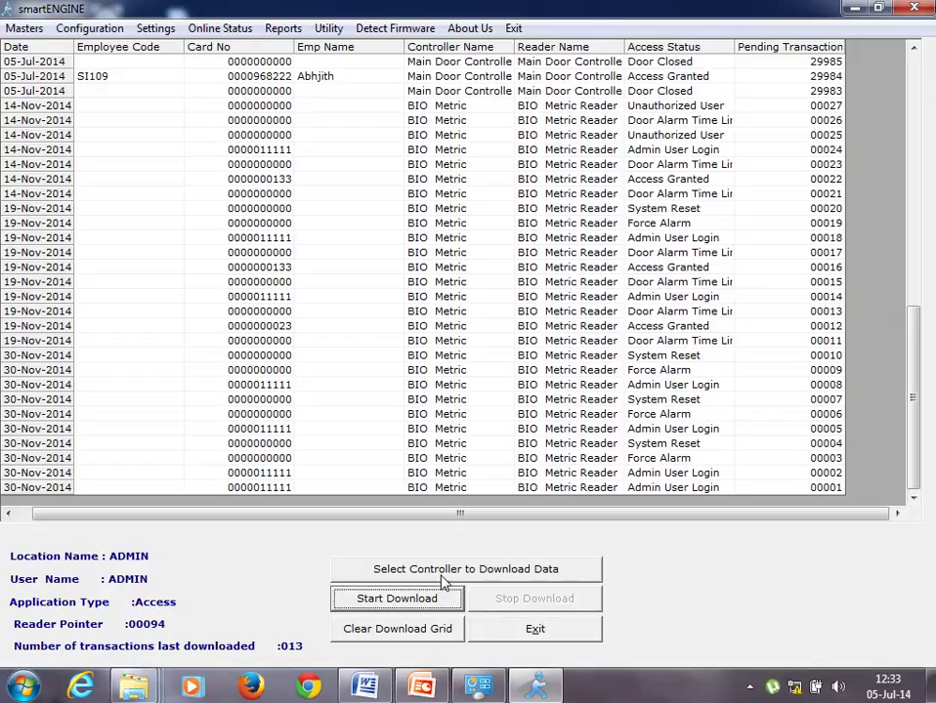
- Run a transaction download until SI102's Access Restricted swipes appear, then stop it
click(421, 598)
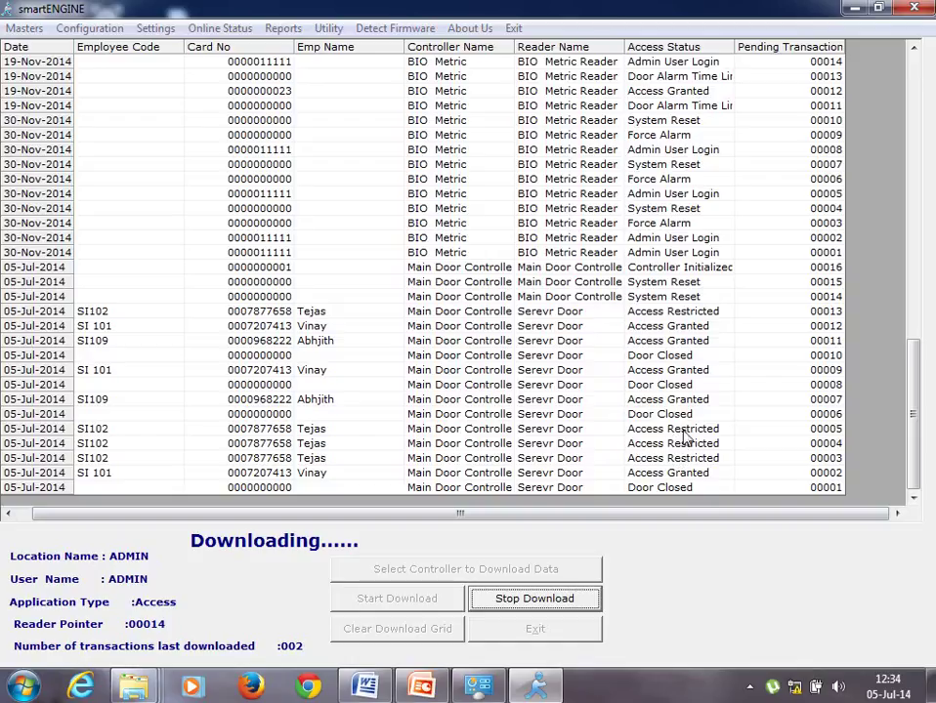
click(515, 602)
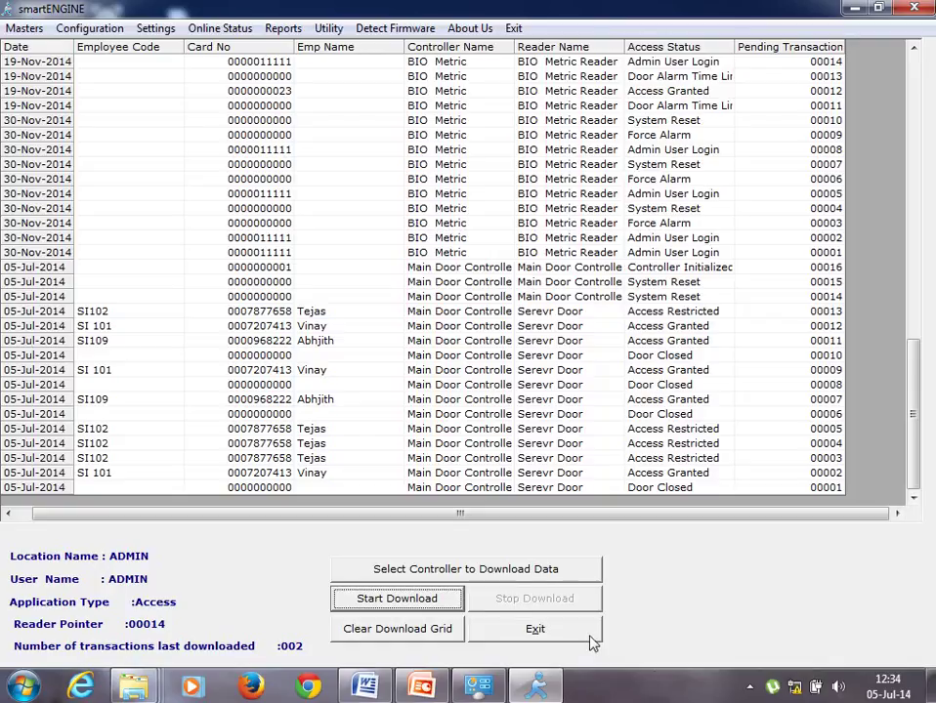
- Show the hidden icons in the Windows taskbar notification area
click(749, 688)
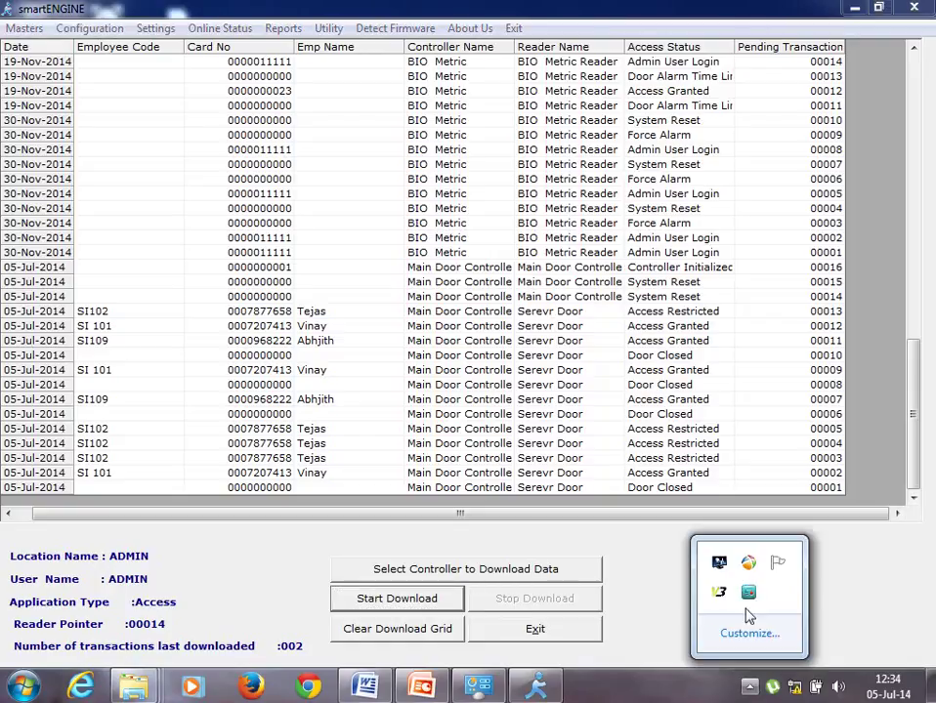